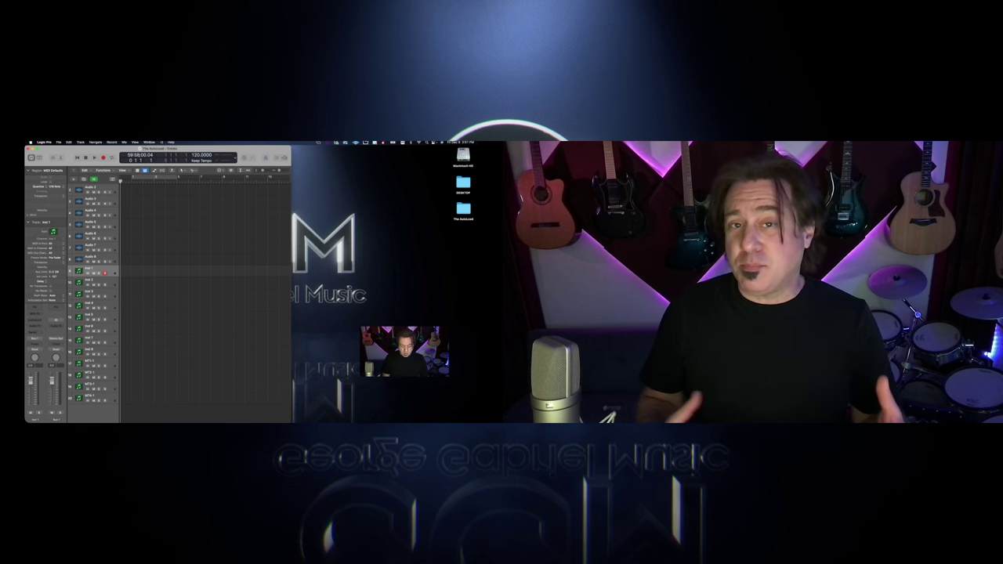
Step: Enlarge the AutoLoad Tracks window to show its audio, instrument and MT tracks
click(148, 142)
click(166, 190)
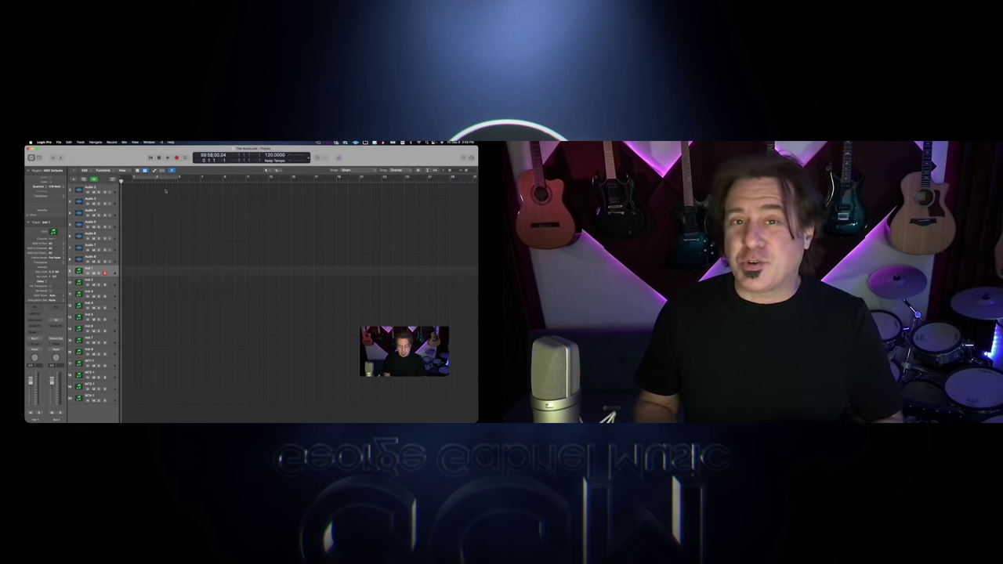
key(2)
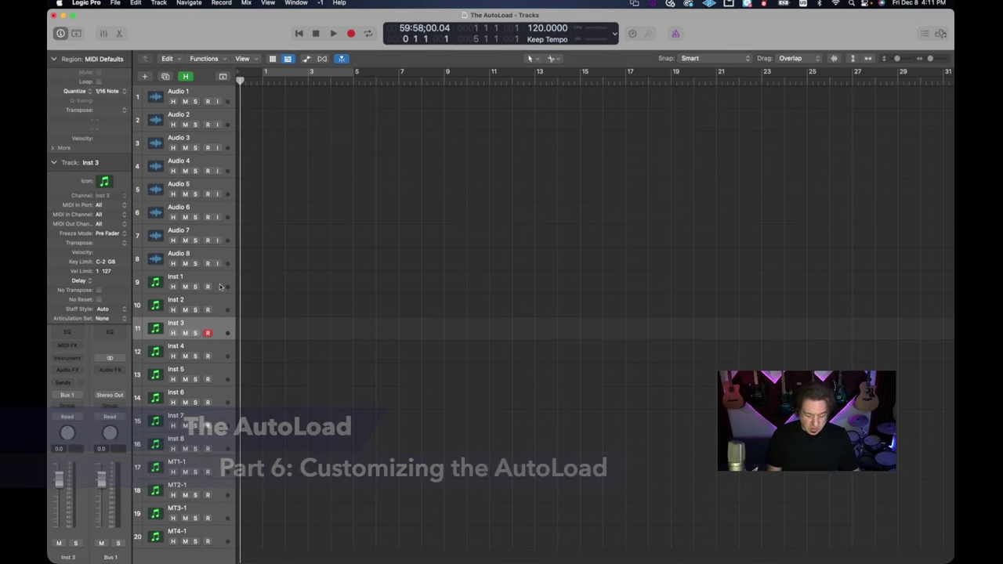
Step: Unlock the Main screen set from the screen set menu
click(222, 286)
click(329, 3)
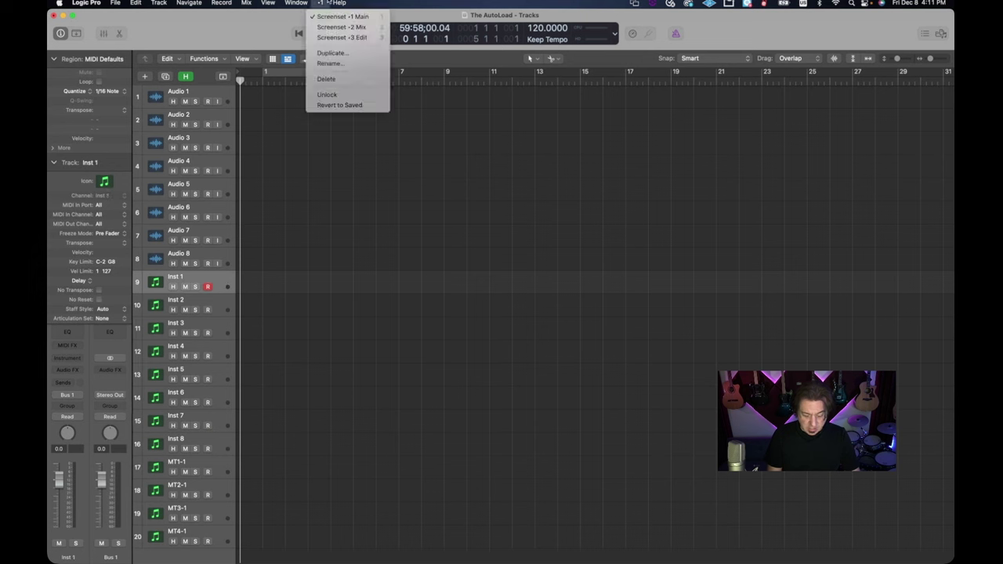
click(327, 94)
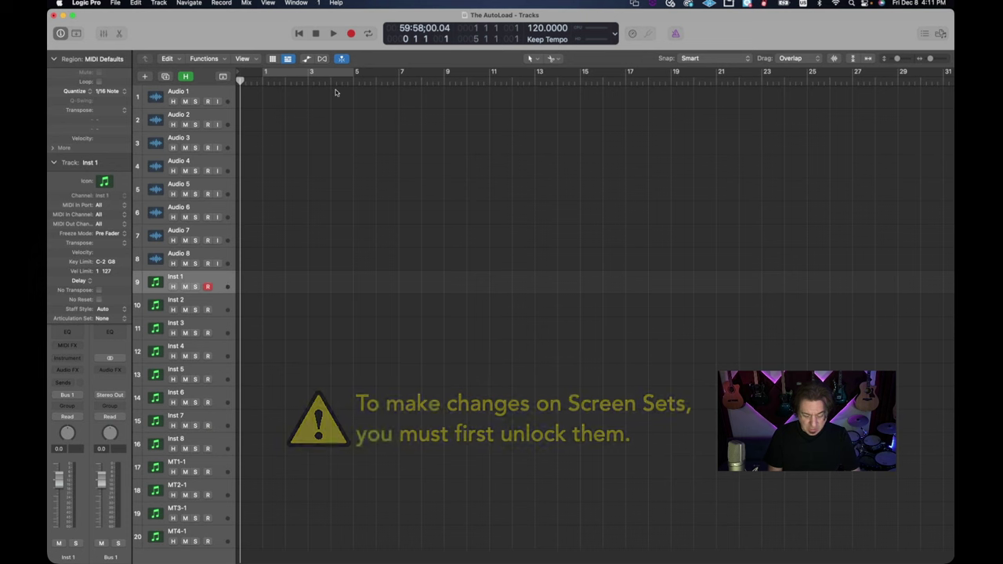
Step: Turn on Track Color Bars in the track header components
click(231, 96)
right_click(231, 95)
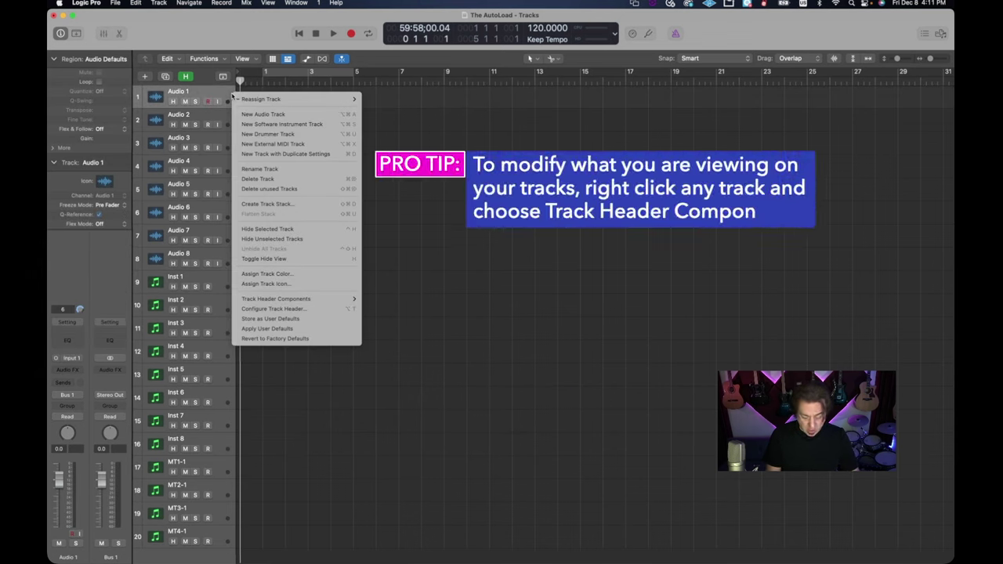
mouse_move(284, 301)
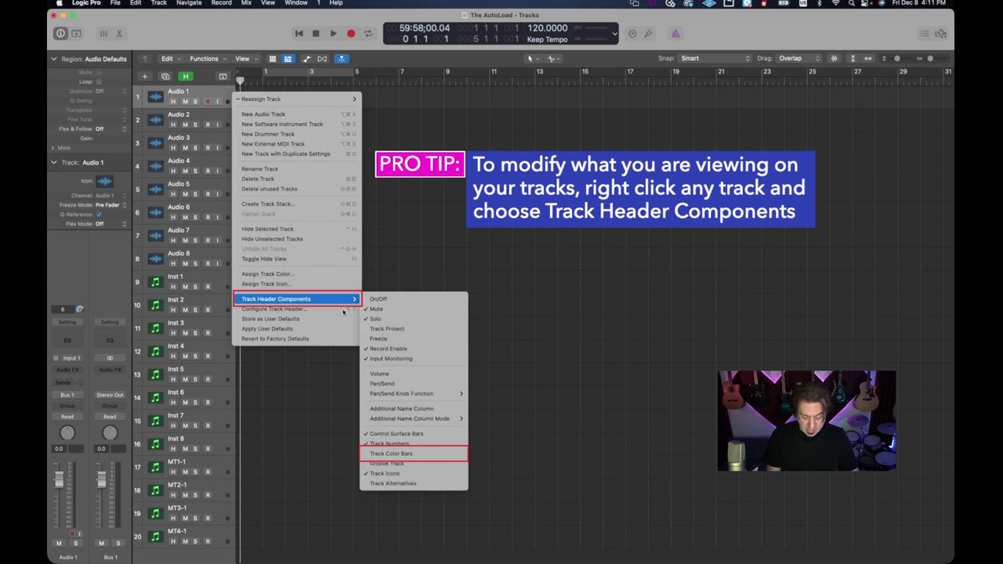
click(436, 453)
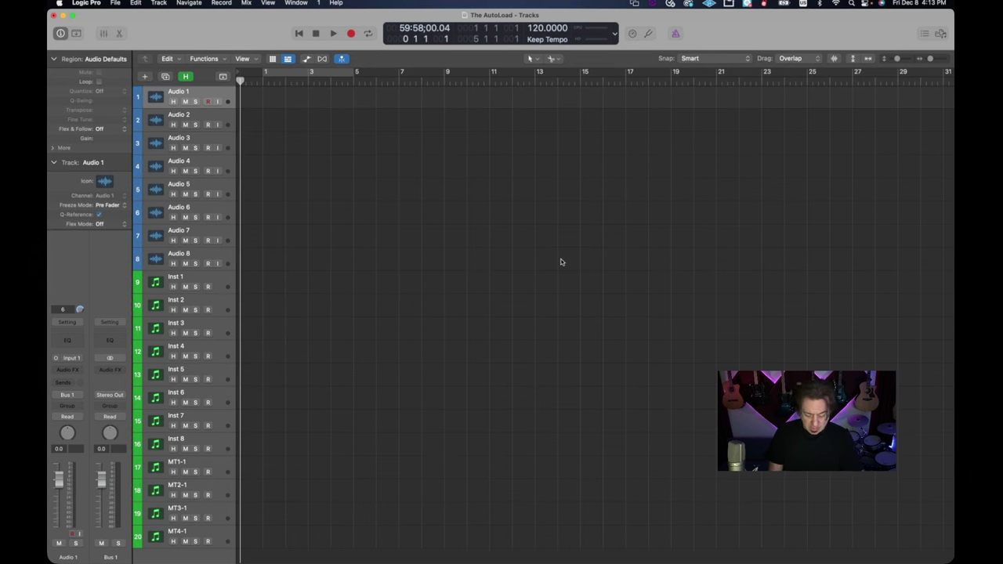
Step: Switch to screen set 2, Mix, and unlock it
key(2)
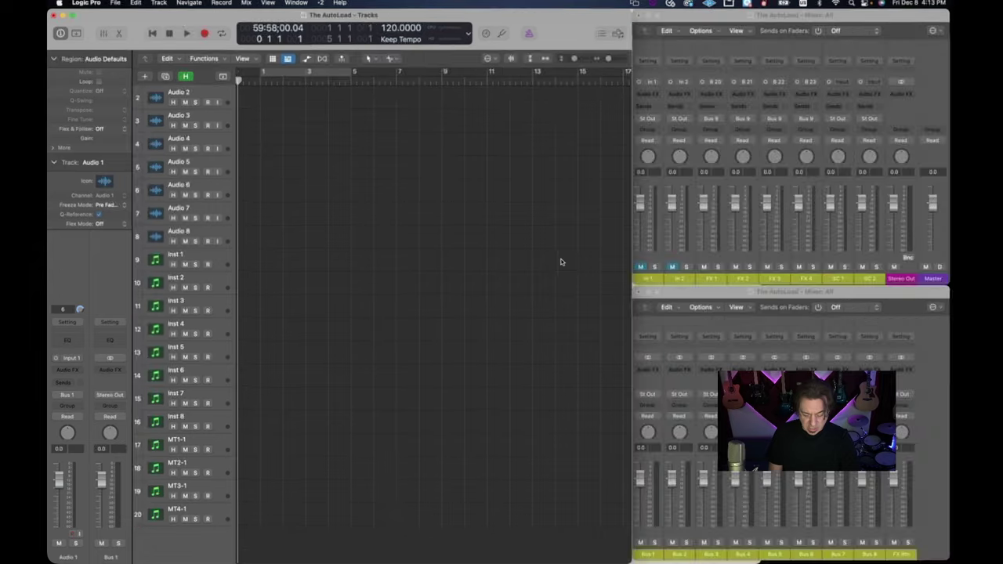
click(639, 314)
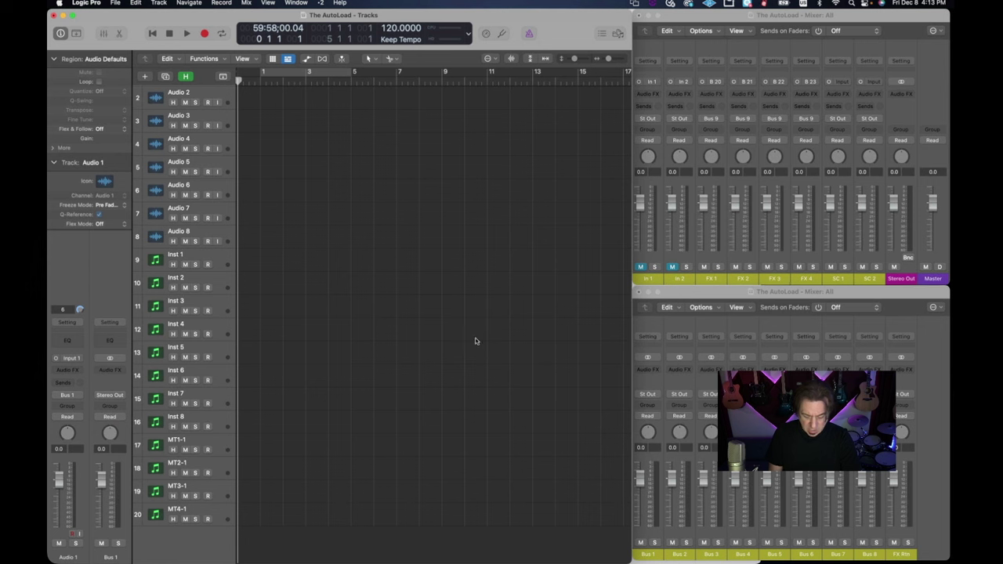
click(321, 3)
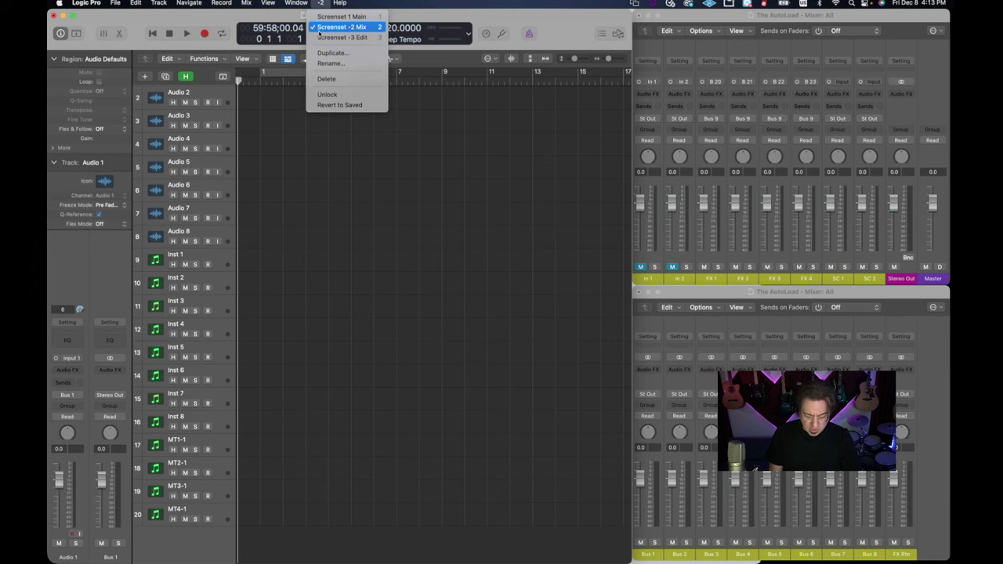
click(326, 78)
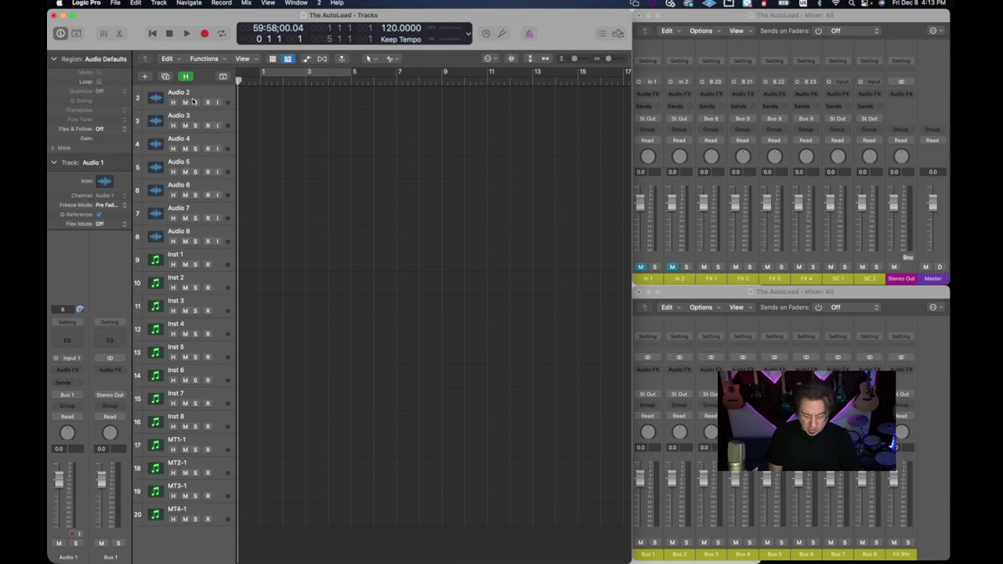
Step: Enable Track Color Bars in the Mix screen set, then switch to screen set 3, Edit
scroll(193, 100, down, 1)
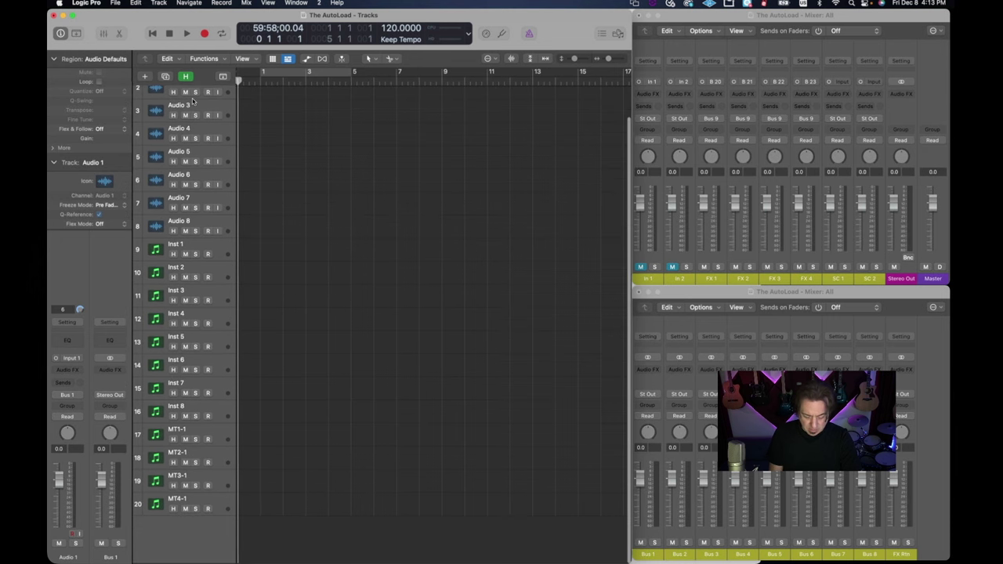
scroll(193, 100, up, 1)
scroll(193, 101, down, 1)
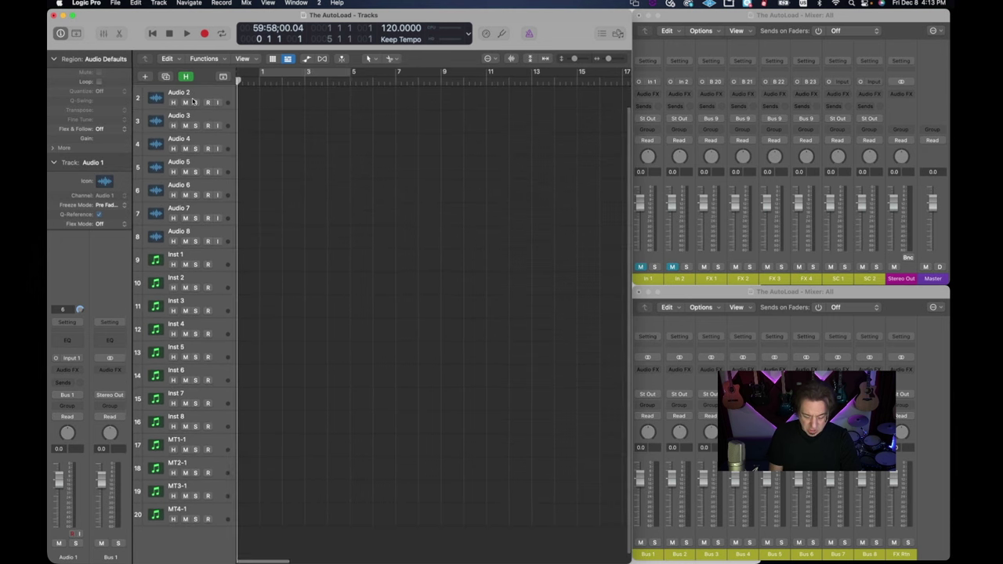
scroll(193, 100, up, 2)
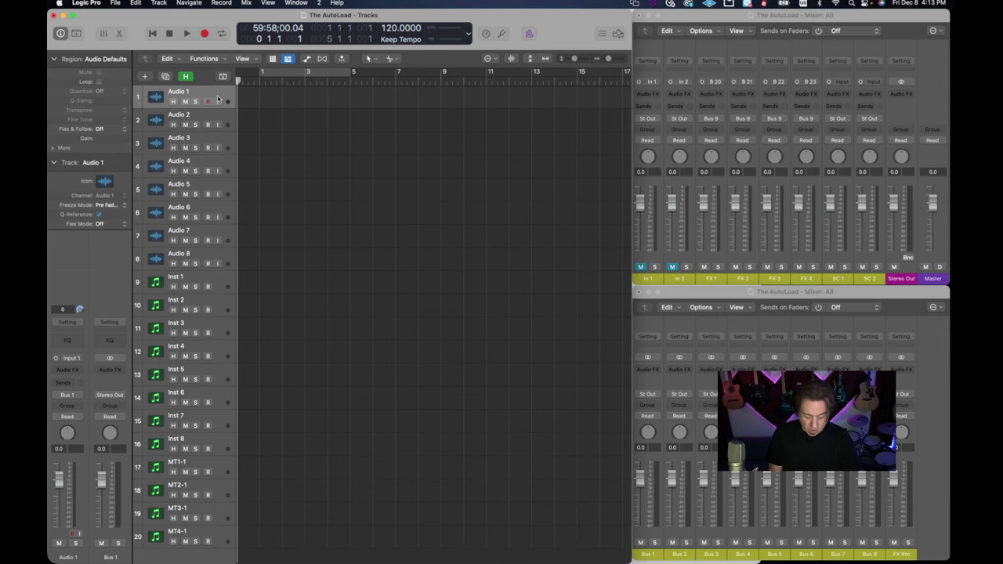
right_click(227, 95)
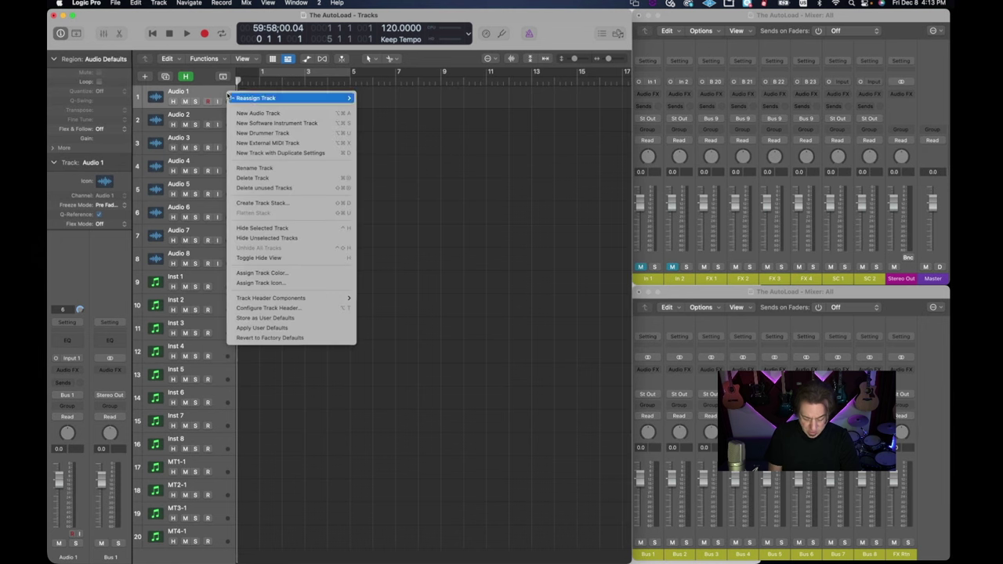
mouse_move(308, 296)
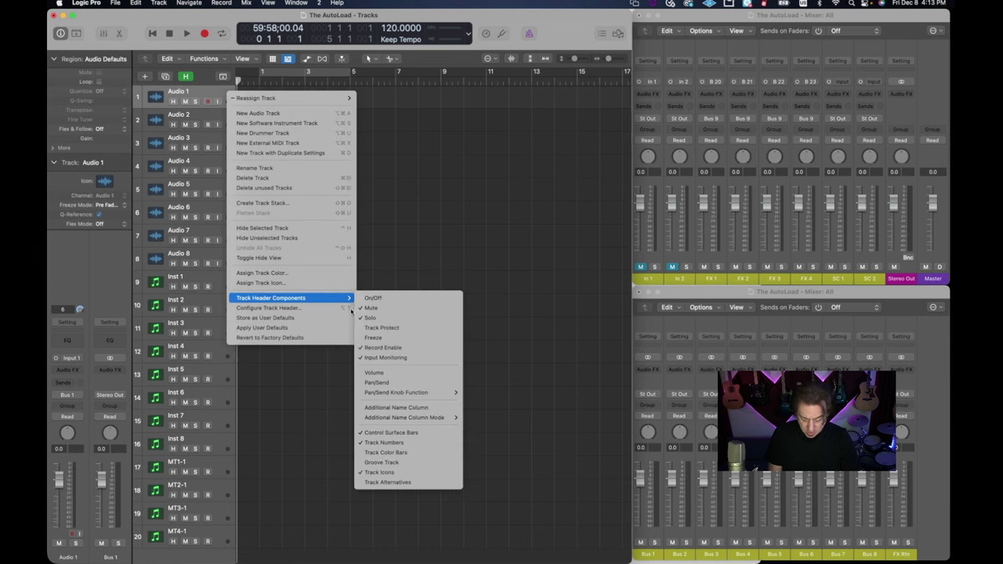
click(403, 453)
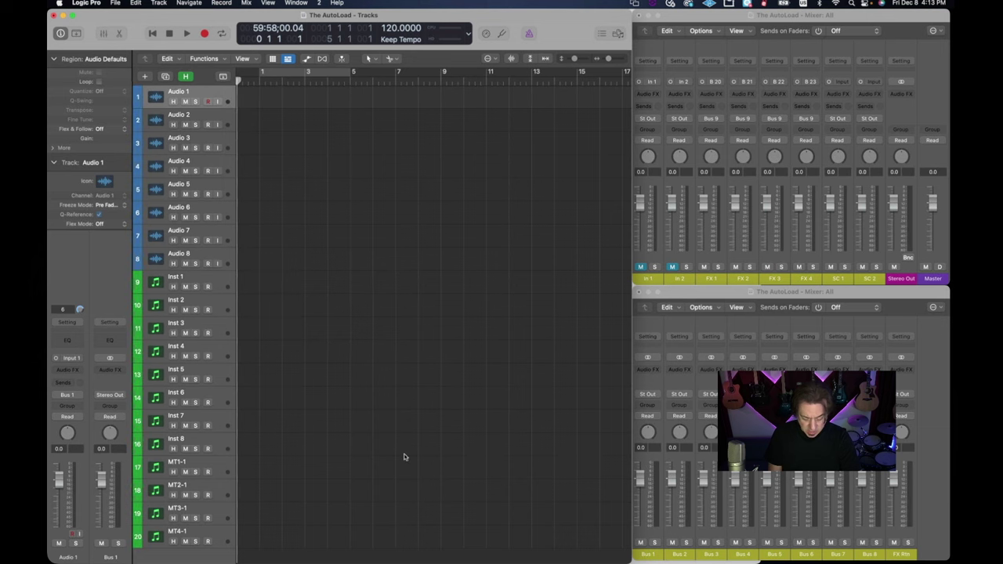
click(319, 2)
click(324, 37)
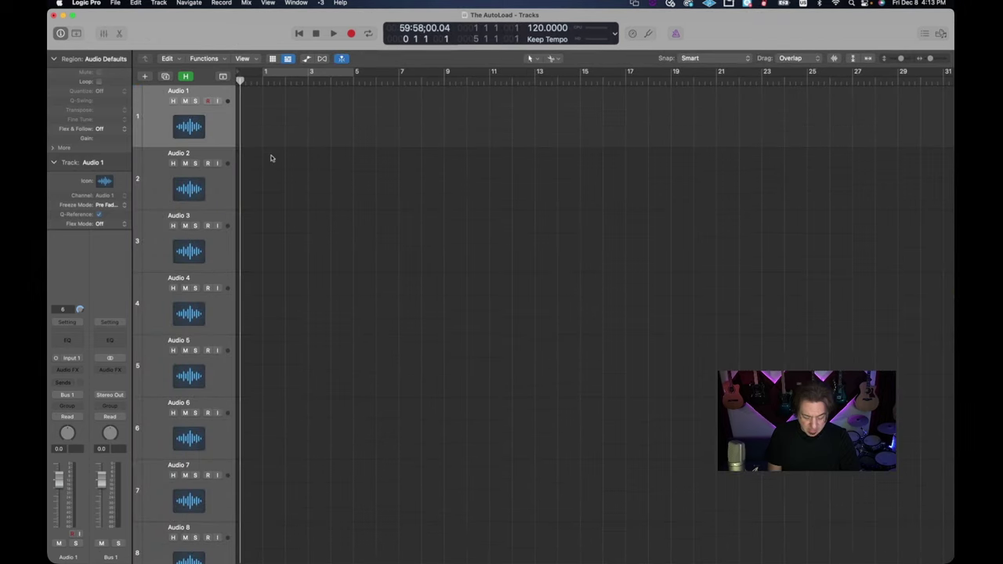
Step: Unlock screen set 3, enable its Track Color Bars, then return to screen set 1, Main
click(320, 3)
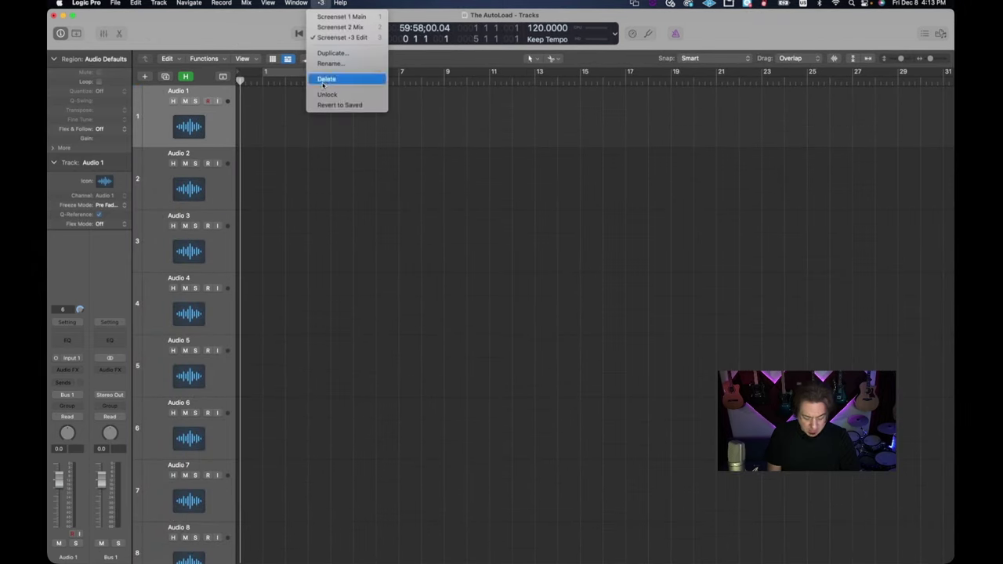
right_click(230, 110)
mouse_move(298, 314)
click(428, 469)
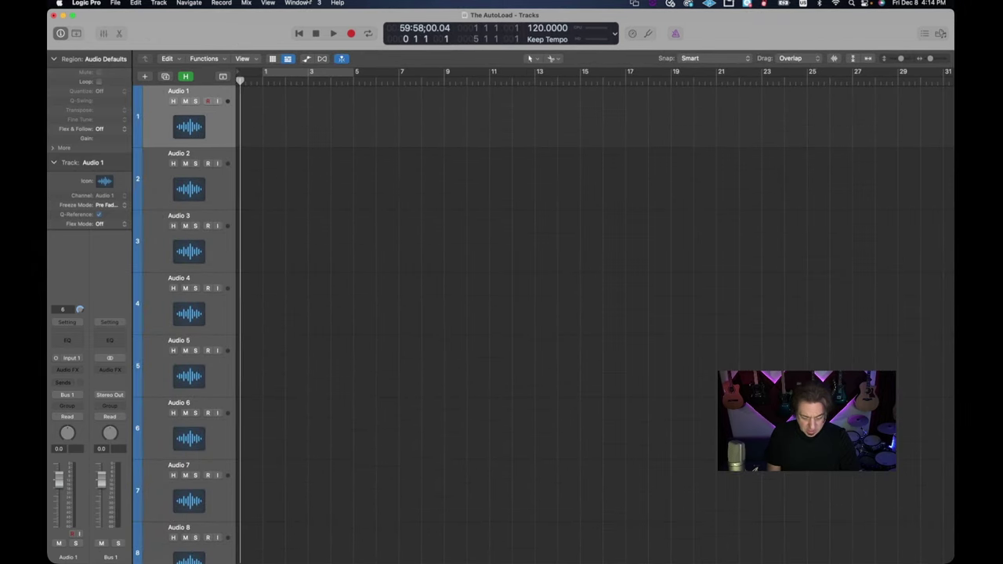
click(320, 2)
click(341, 16)
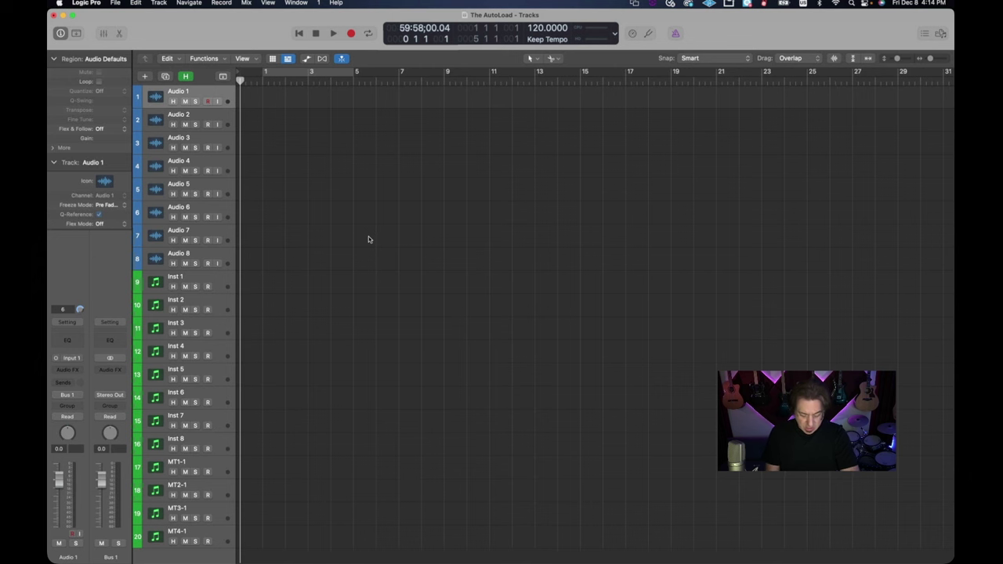
Step: Open the mixer with X and select the In 1 and In 2 channel strips
key(x)
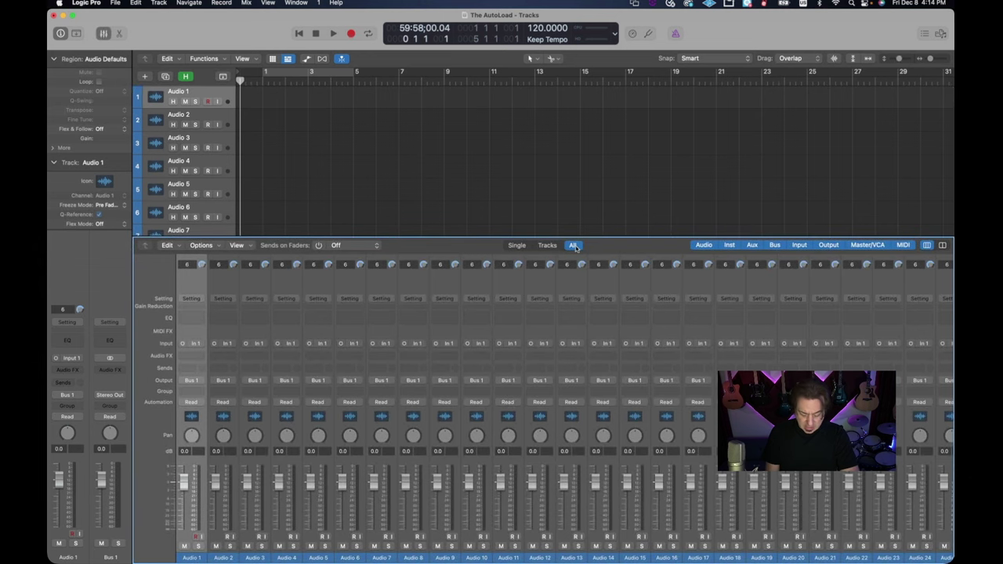
key(Down)
key(Down)
key(Down)
key(Down)
key(Down)
key(Down)
key(Down)
key(Down)
key(Down)
key(Down)
key(Down)
key(Down)
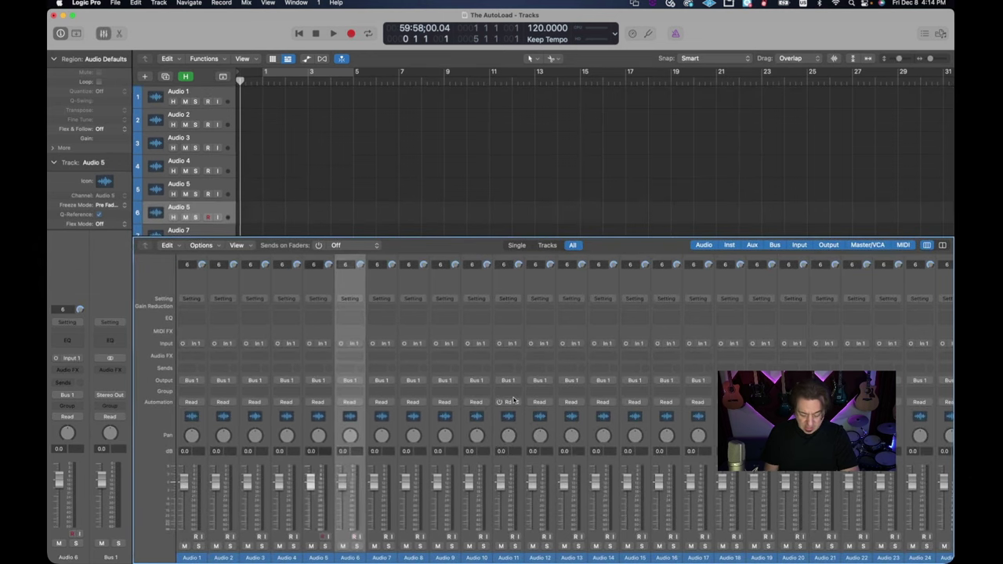
key(Down)
key(Down)
key(Down)
key(Down)
key(Down)
key(Down)
key(Down)
key(Down)
key(Down)
key(Down)
key(Down)
key(Down)
key(Down)
key(Down)
key(Down)
key(Down)
key(Down)
key(Down)
key(Down)
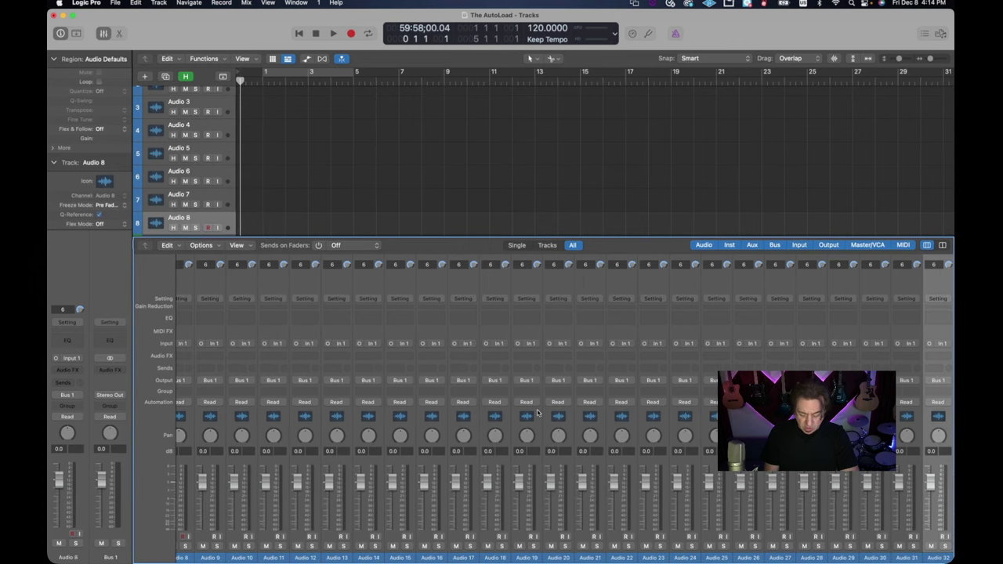
scroll(541, 413, right, 5)
scroll(541, 413, right, 15)
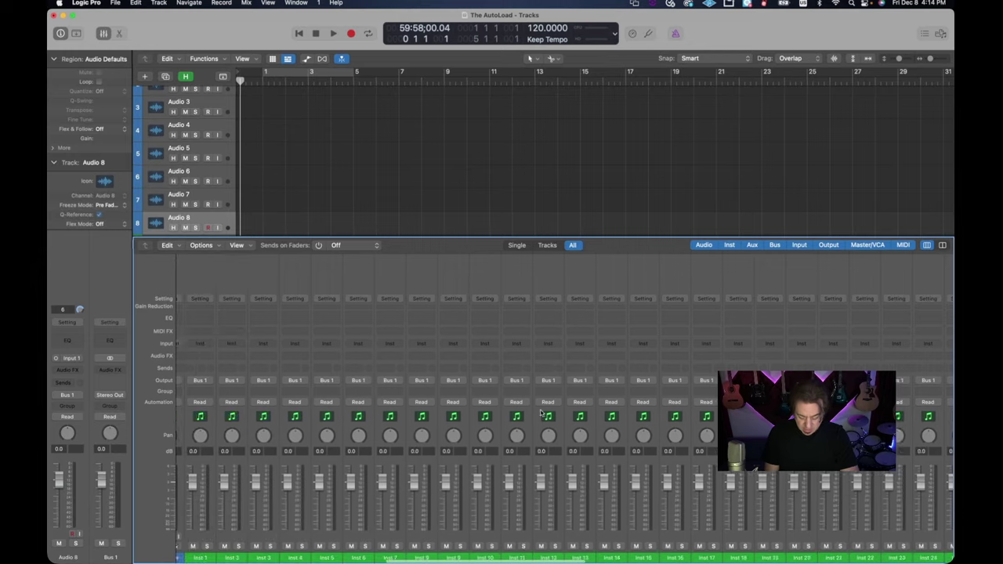
scroll(541, 413, right, 14)
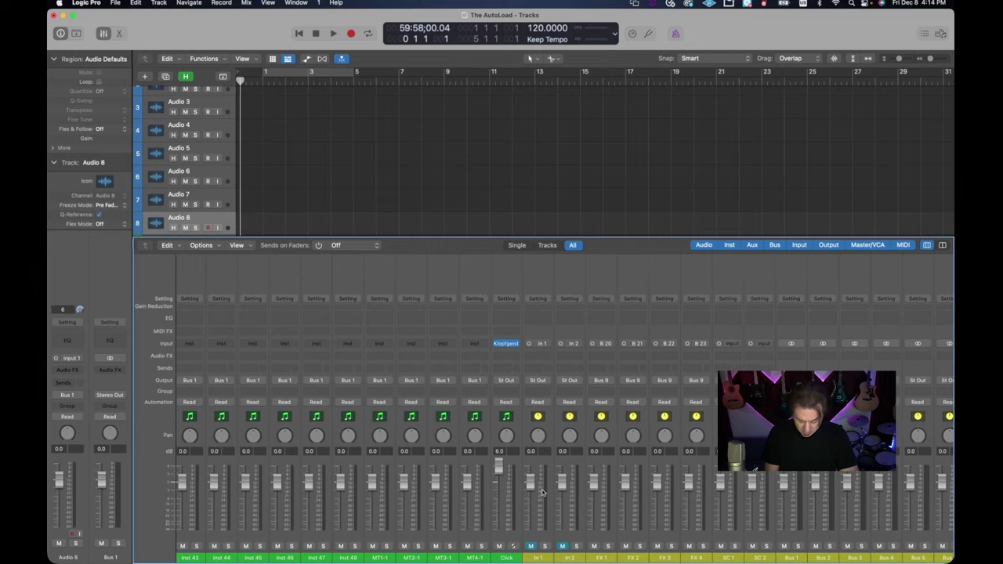
scroll(551, 555, right, 1)
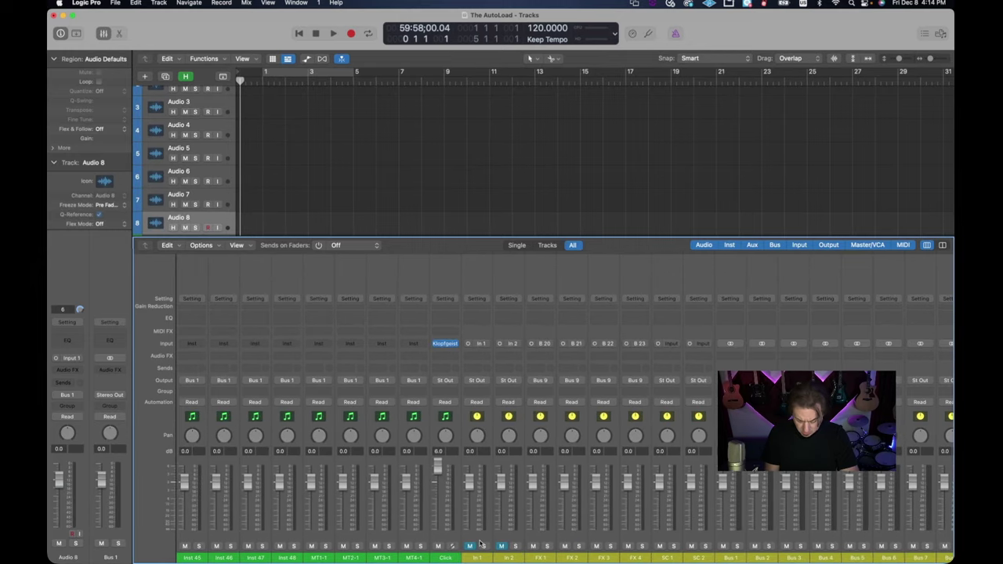
click(479, 560)
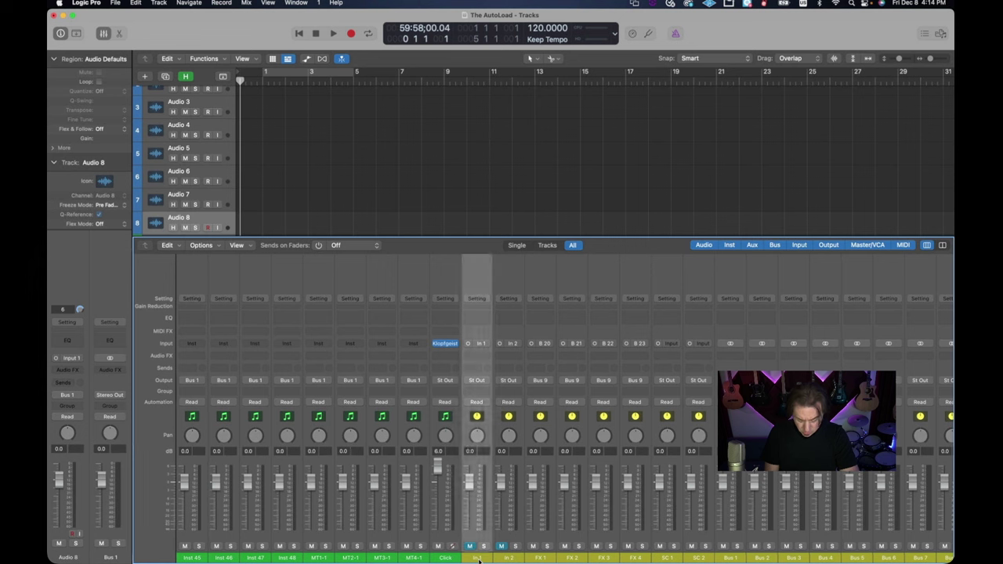
shift+click(509, 555)
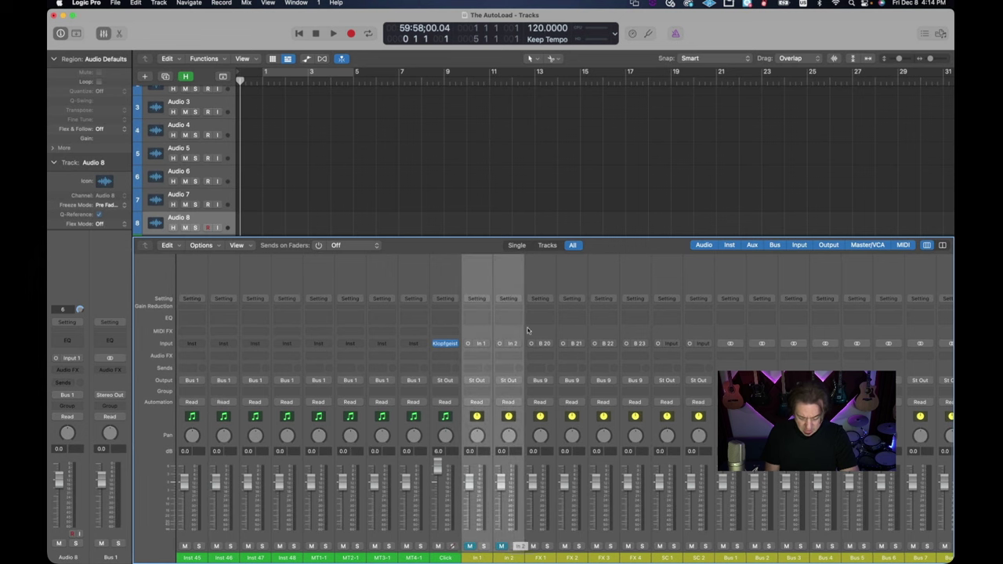
Step: Colour the In 1–2 strips blue and the FX 1–4 strips teal
right_click(510, 269)
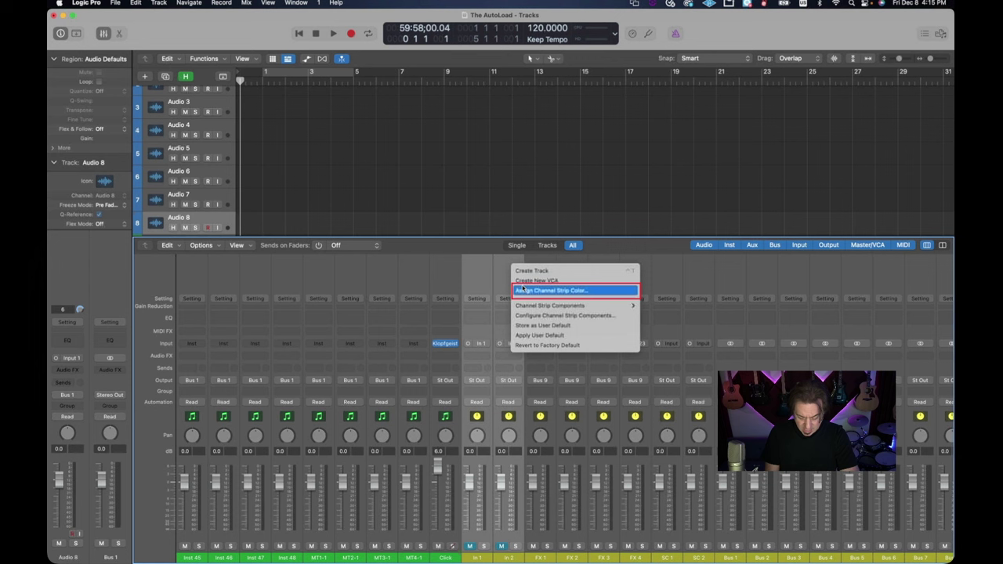
click(524, 292)
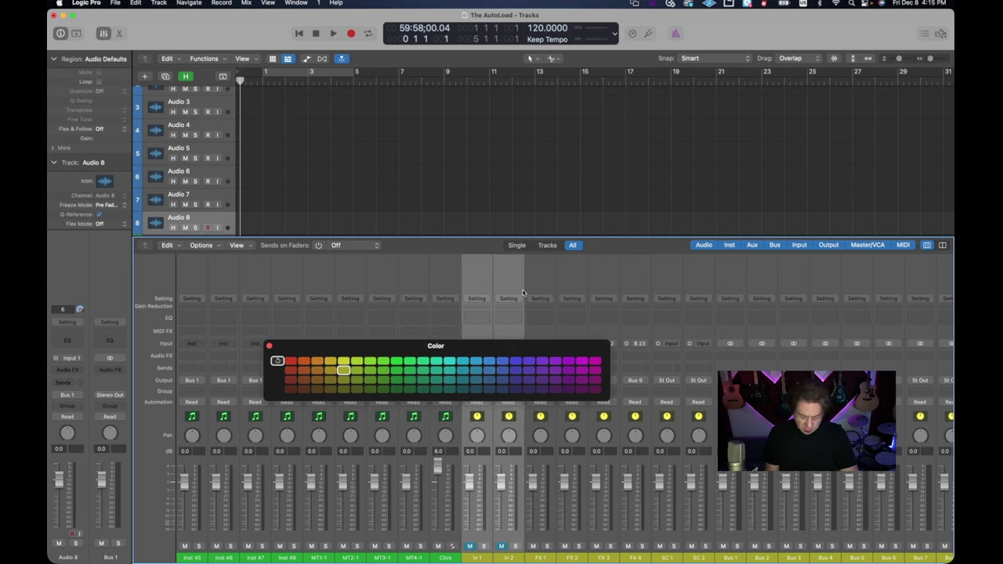
click(501, 360)
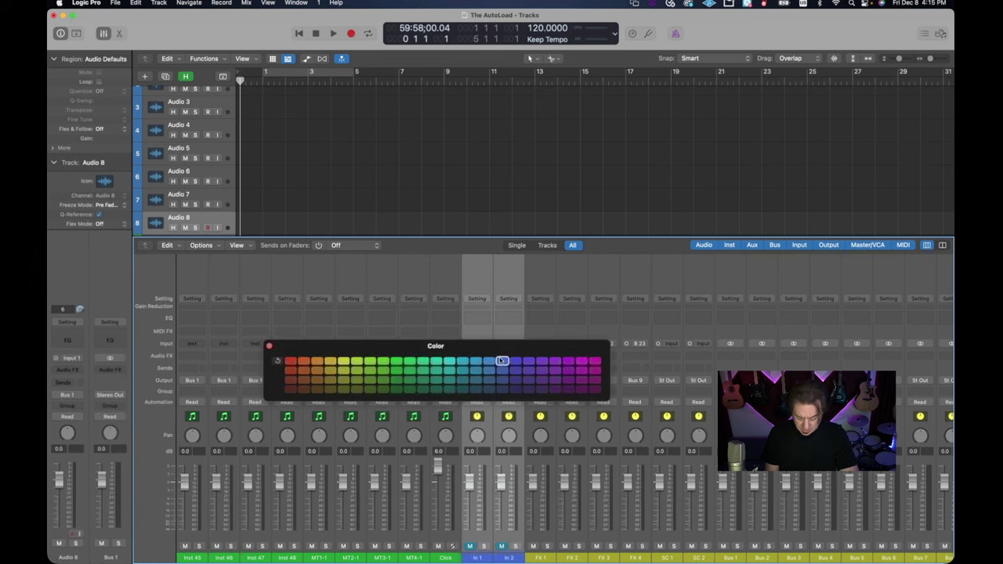
click(544, 556)
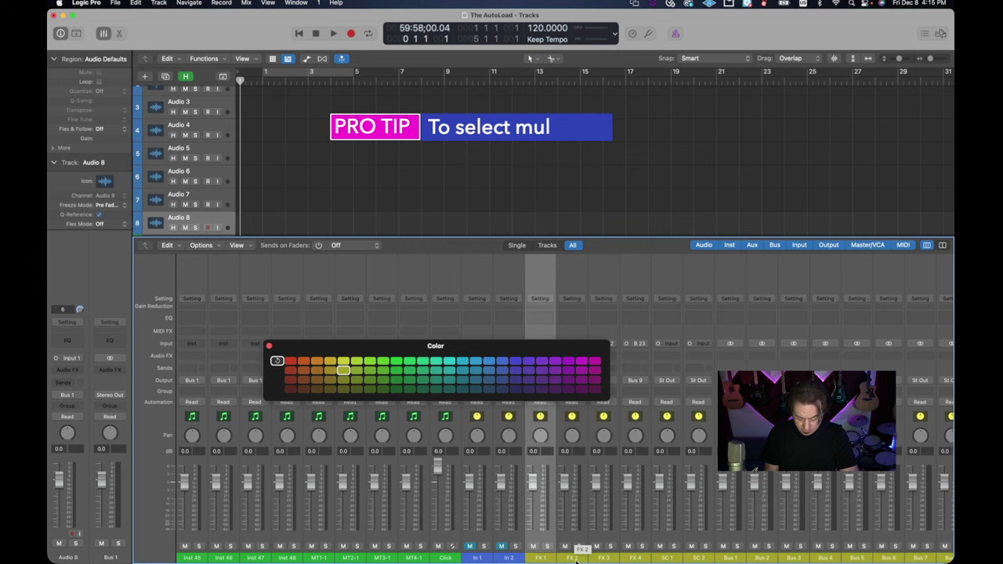
shift+click(575, 557)
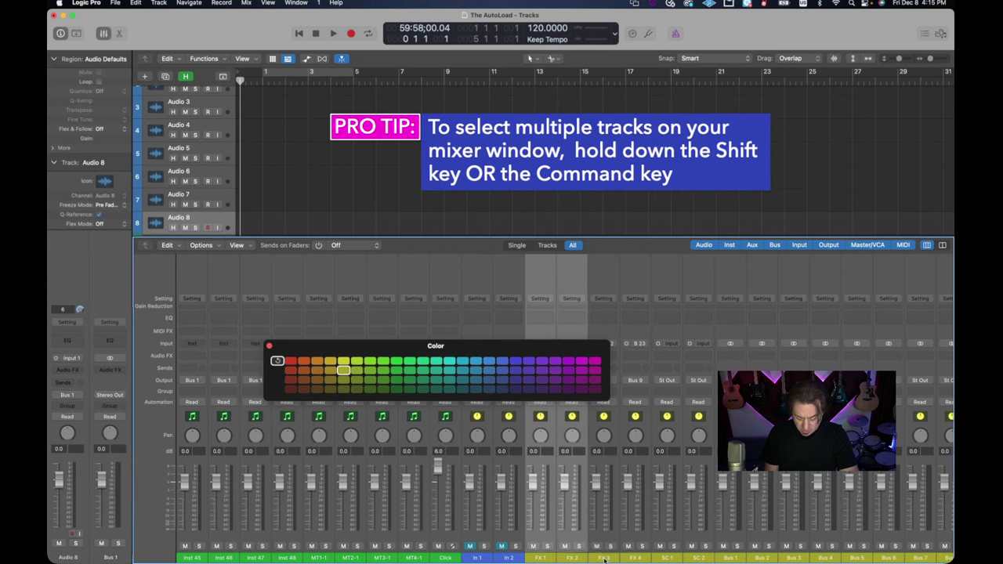
shift+click(603, 559)
shift+click(641, 559)
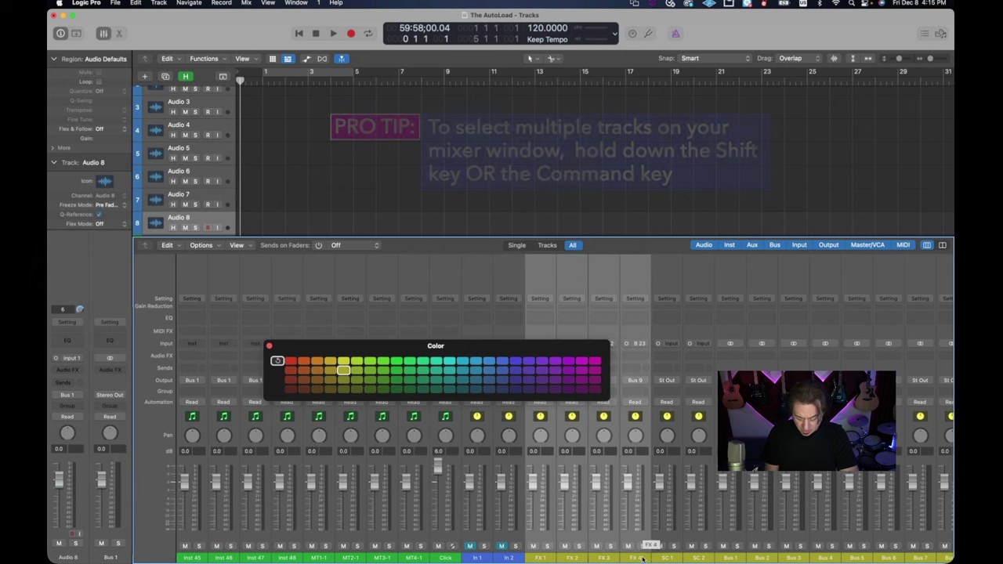
click(449, 381)
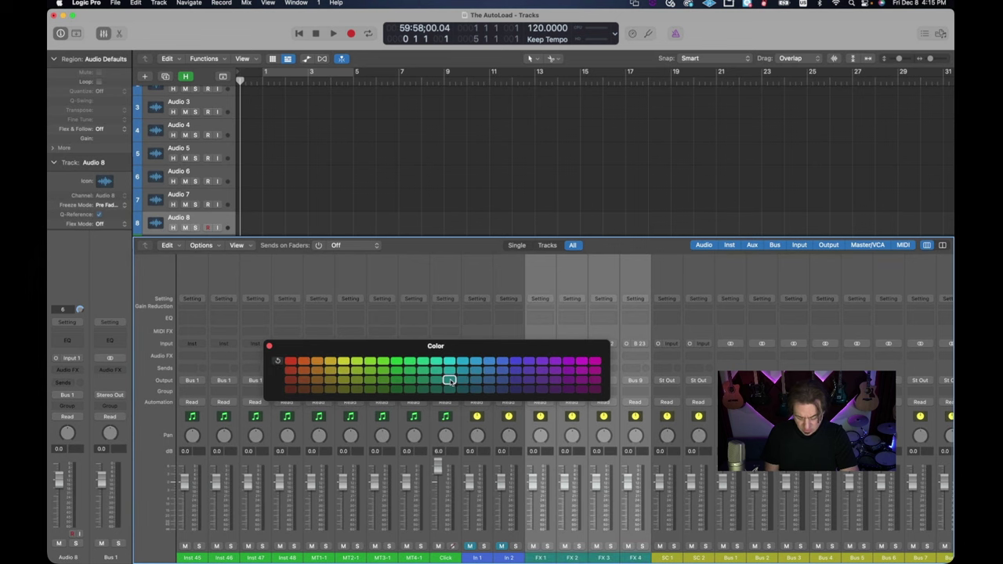
Step: Colour SC 1–2 orange and FX Rtn yellow, then close the palette and hide the mixer
click(668, 559)
shift+click(700, 559)
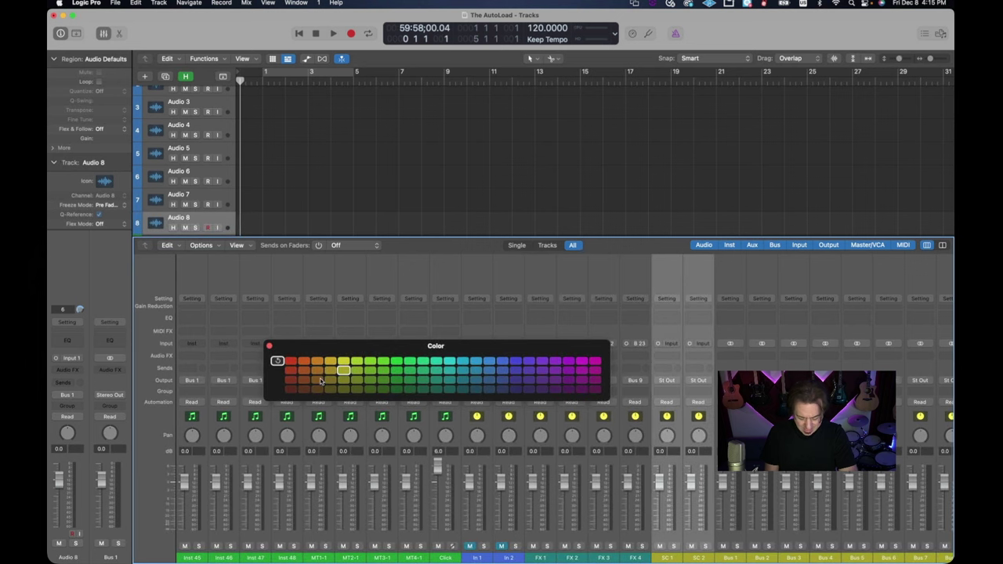
click(318, 370)
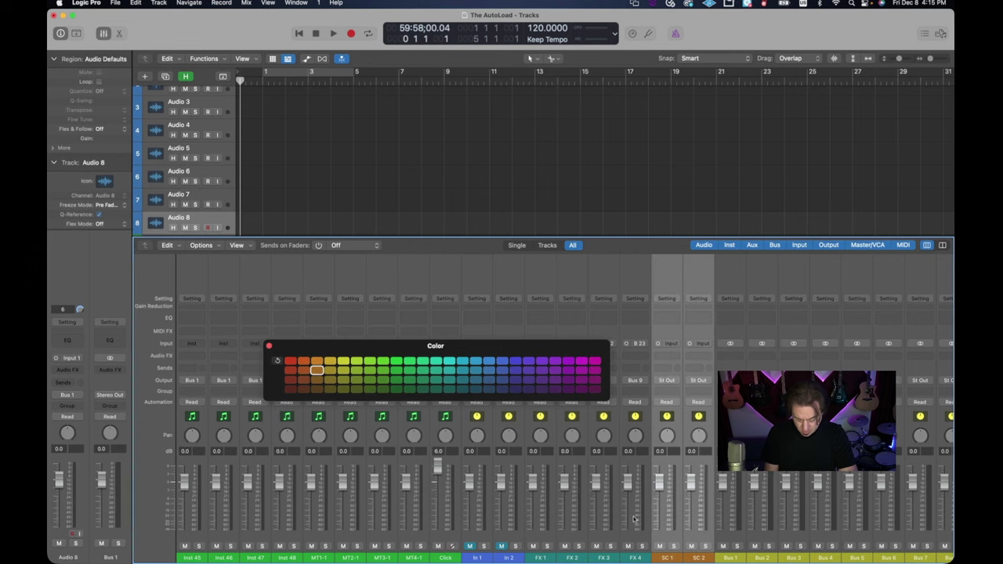
scroll(672, 513, right, 5)
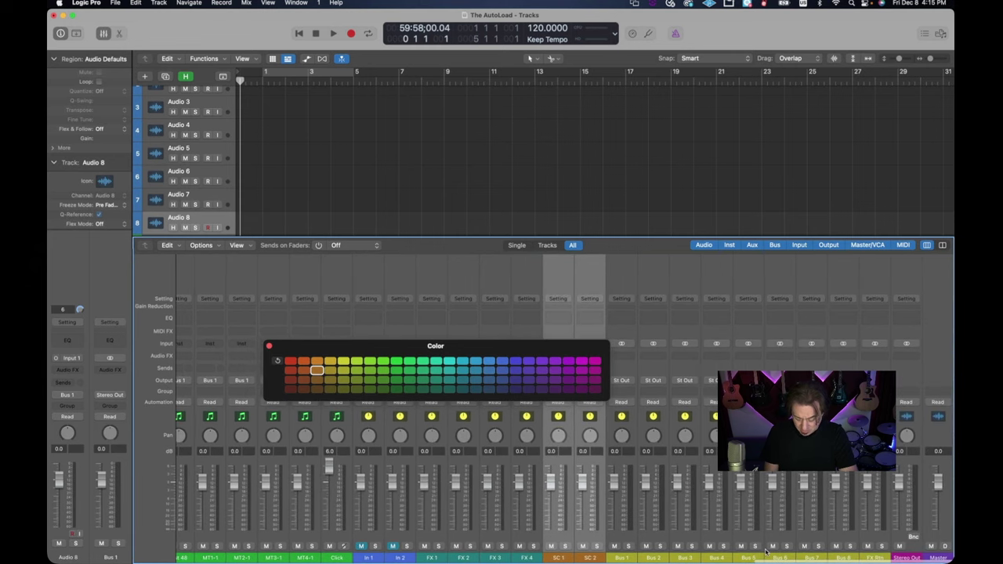
shift+click(874, 557)
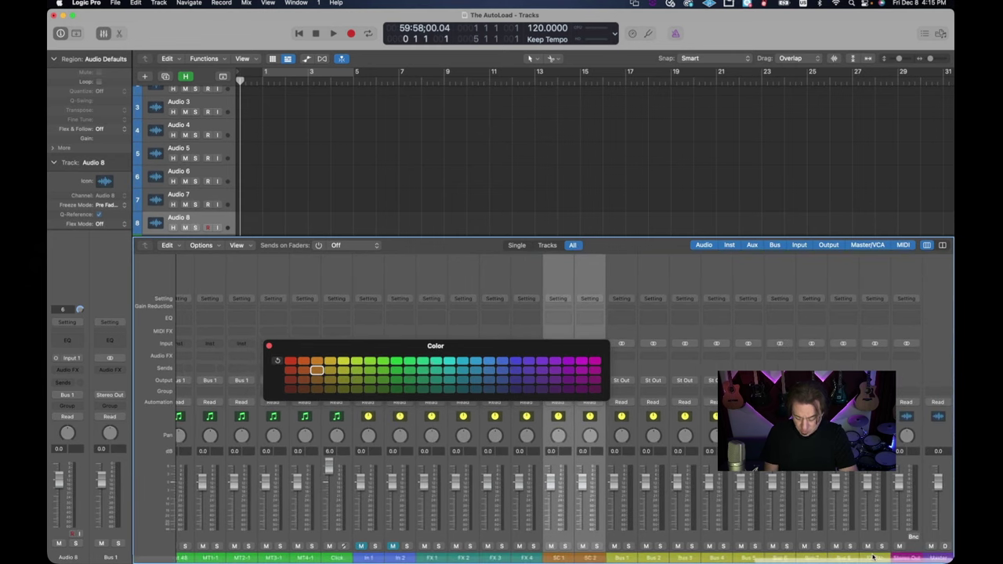
click(874, 557)
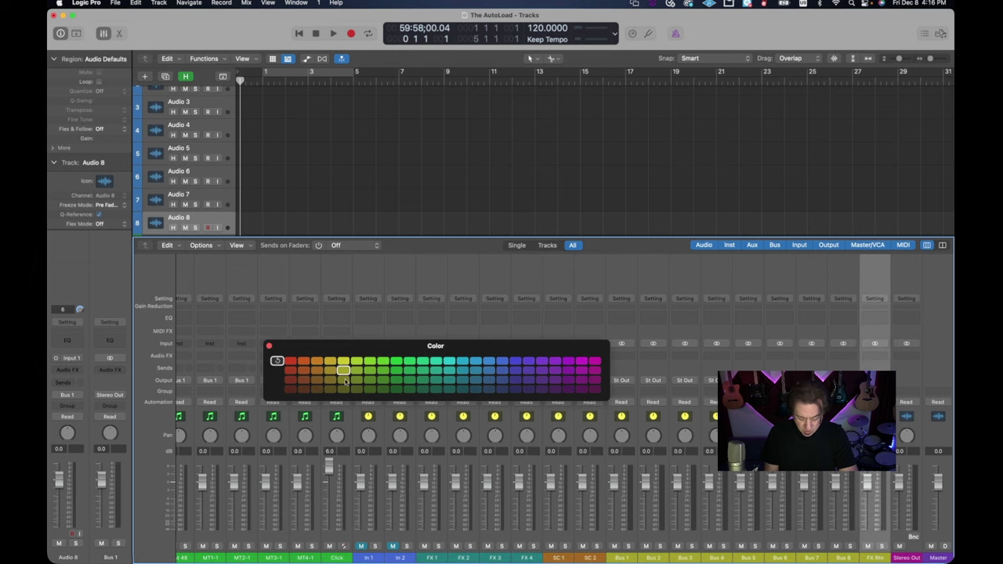
click(329, 371)
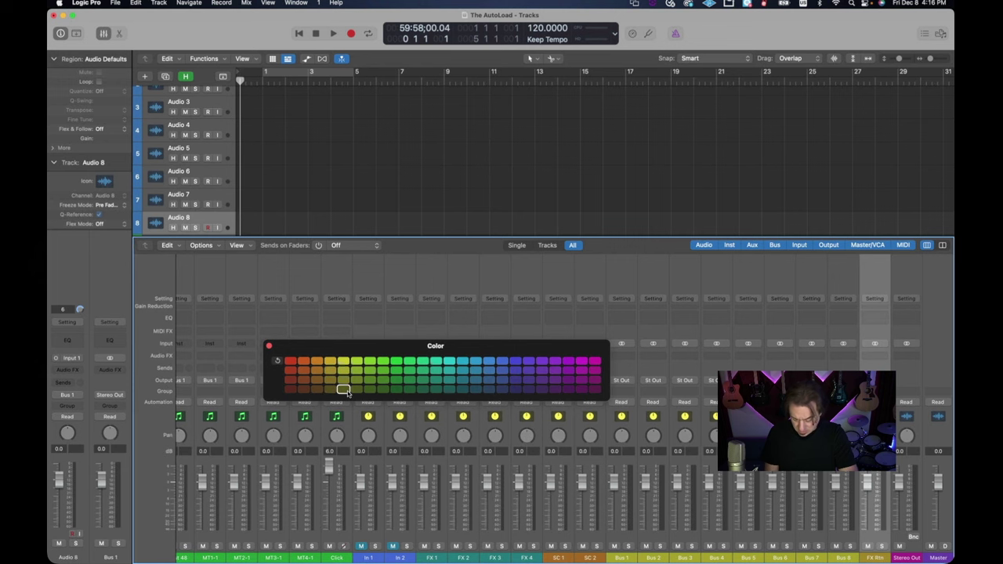
click(268, 346)
key(x)
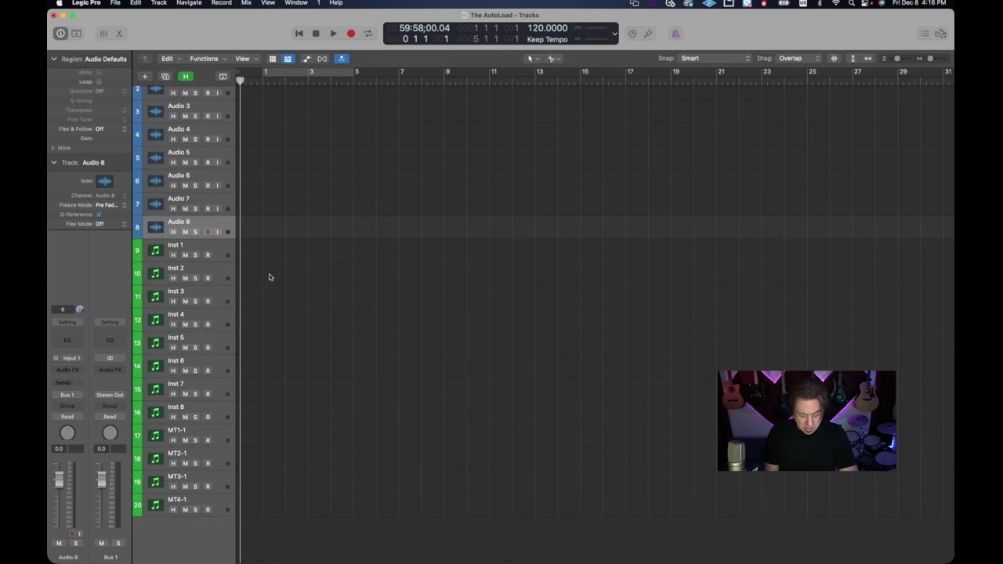
Step: Recall screen set 2 and select tracks MT1-1 through MT4-1
key(2)
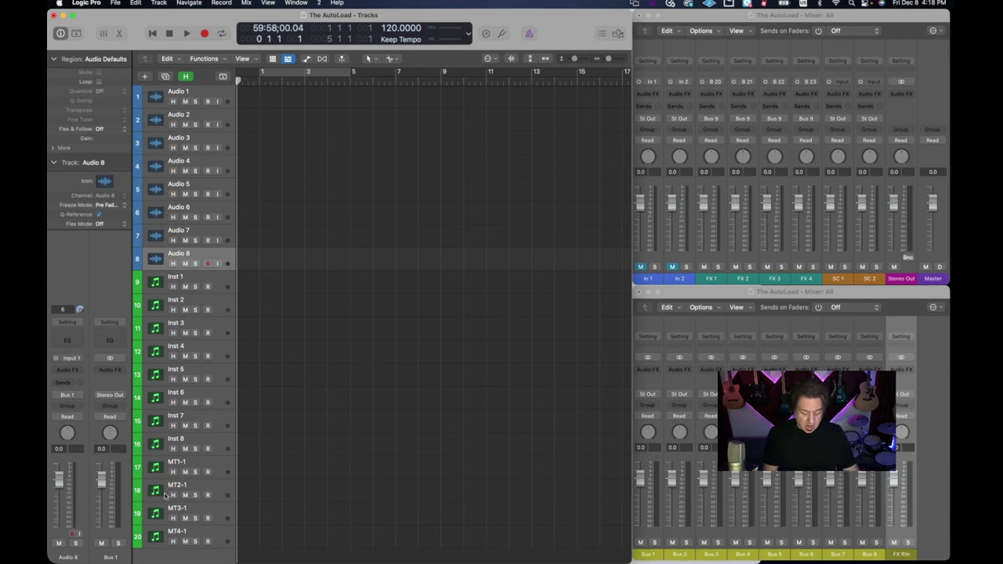
click(206, 468)
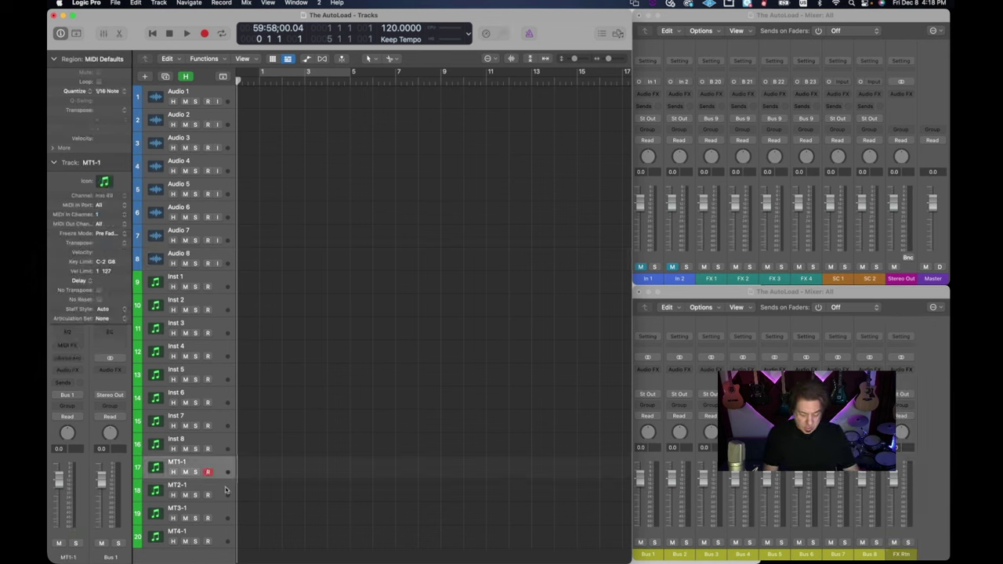
click(225, 490)
click(226, 515)
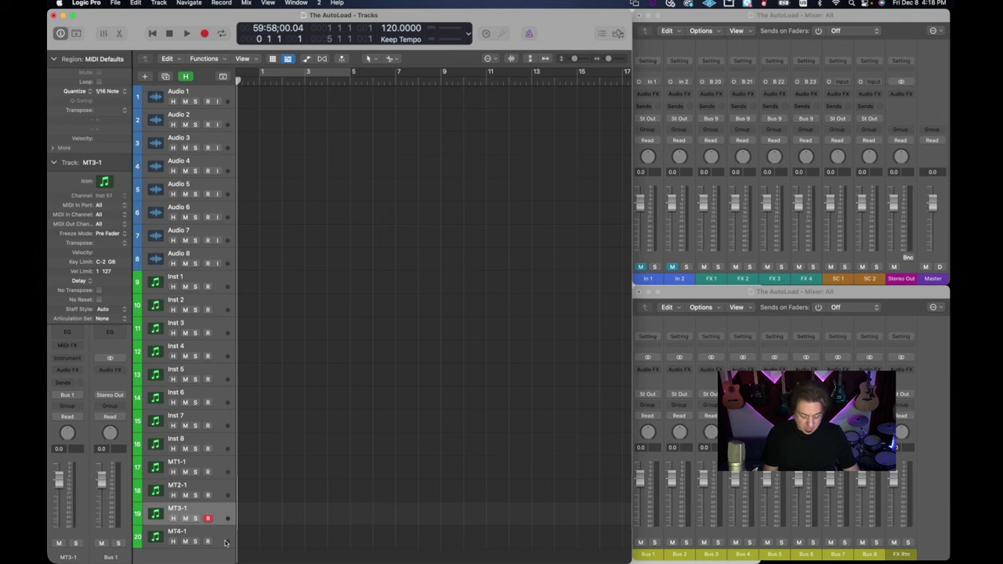
click(225, 542)
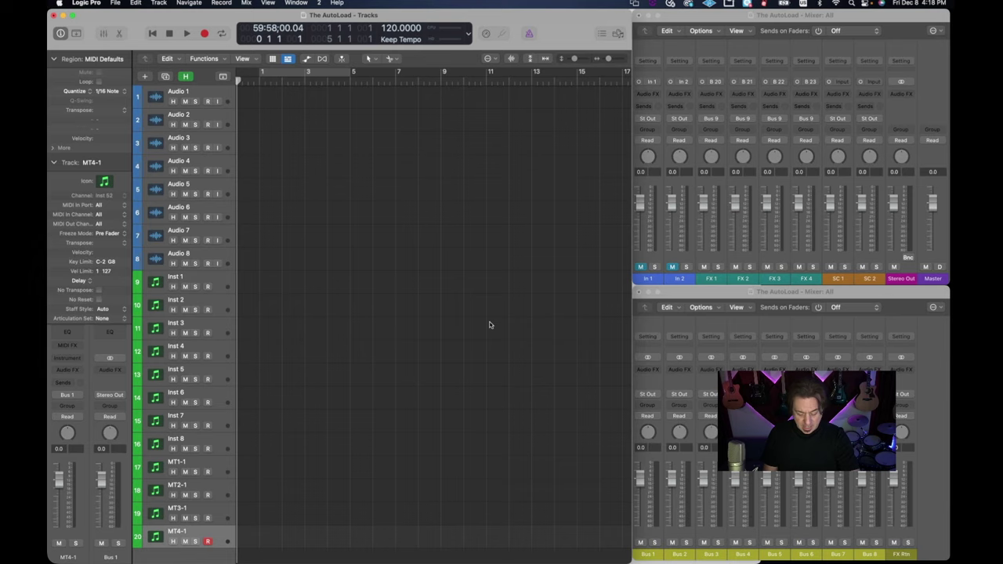
Step: Hide Logic Pro and open the Get Info window for the Kontakt 5 application
key(super+h)
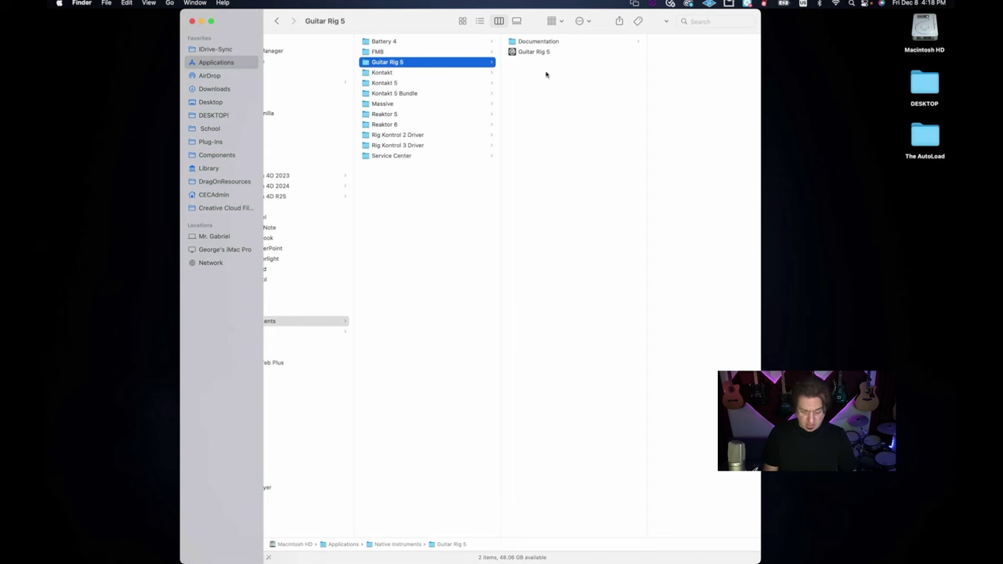
click(412, 83)
click(541, 51)
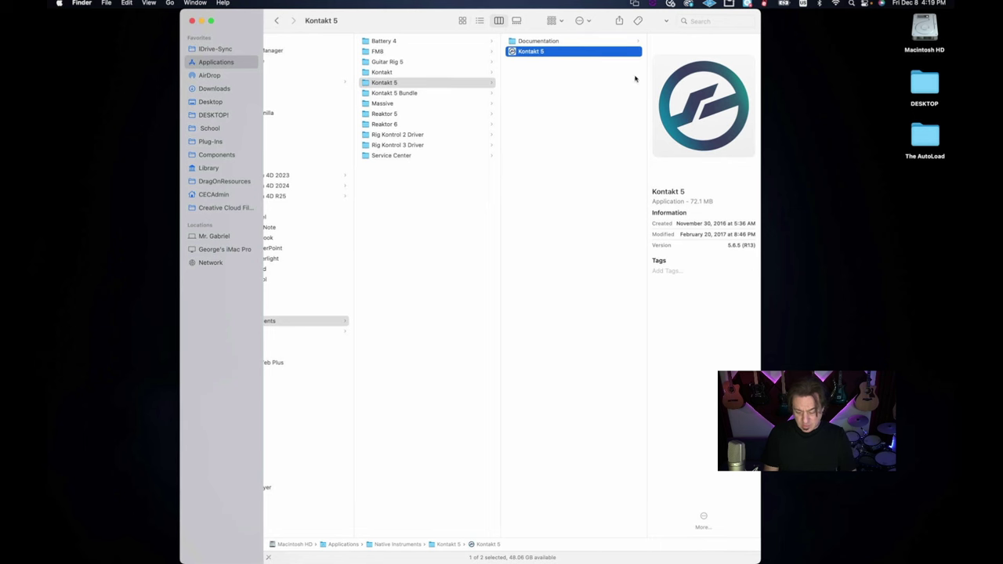
key(super+i)
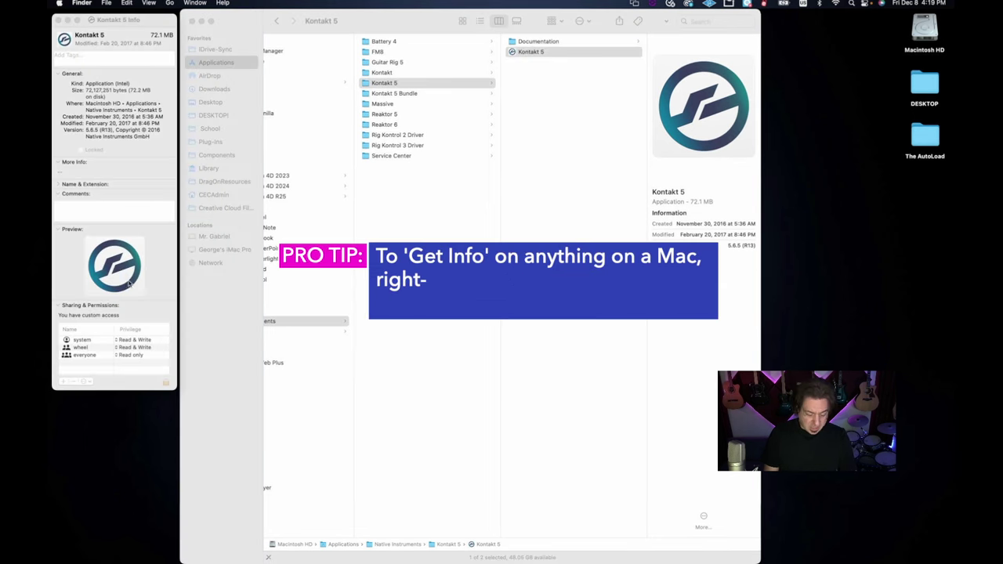
Step: Capture a Cmd-Shift-4 screenshot of the Kontakt logo from the info preview
drag(124, 283, 144, 274)
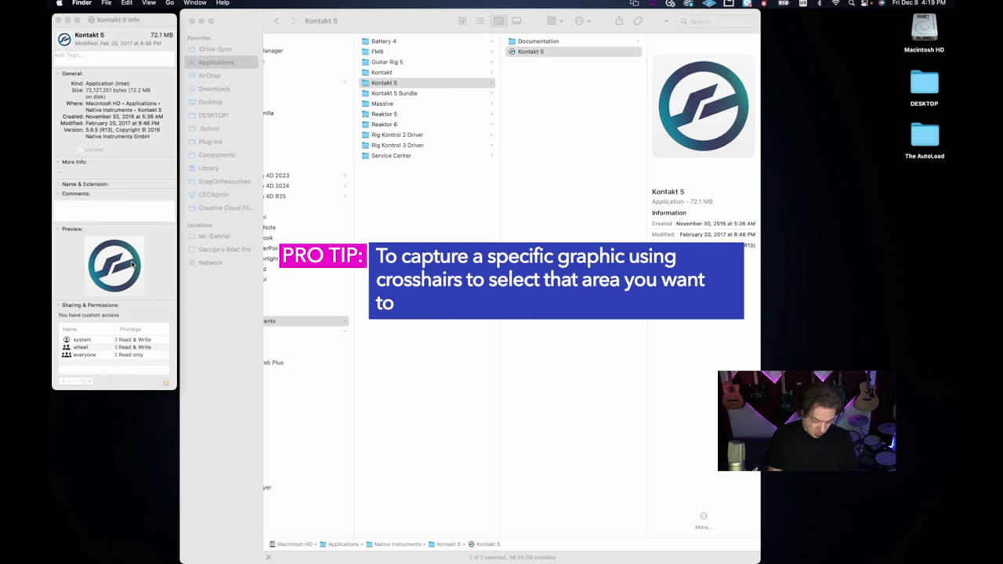
key(super+shift+4)
drag(85, 237, 141, 301)
mouse_move(358, 549)
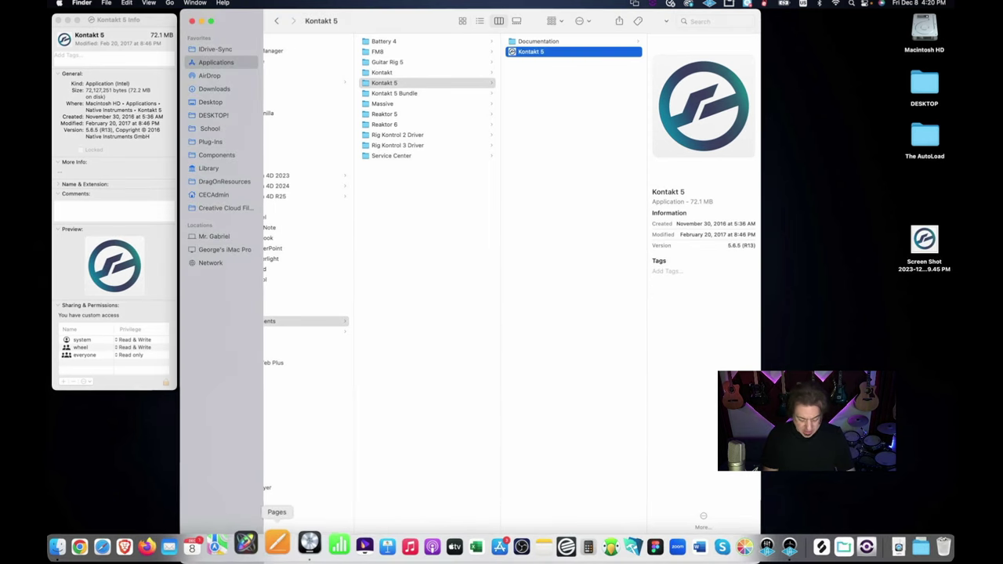
Step: Back in Logic Pro, select track MT1-1 and show its Custom Icons collection
click(301, 547)
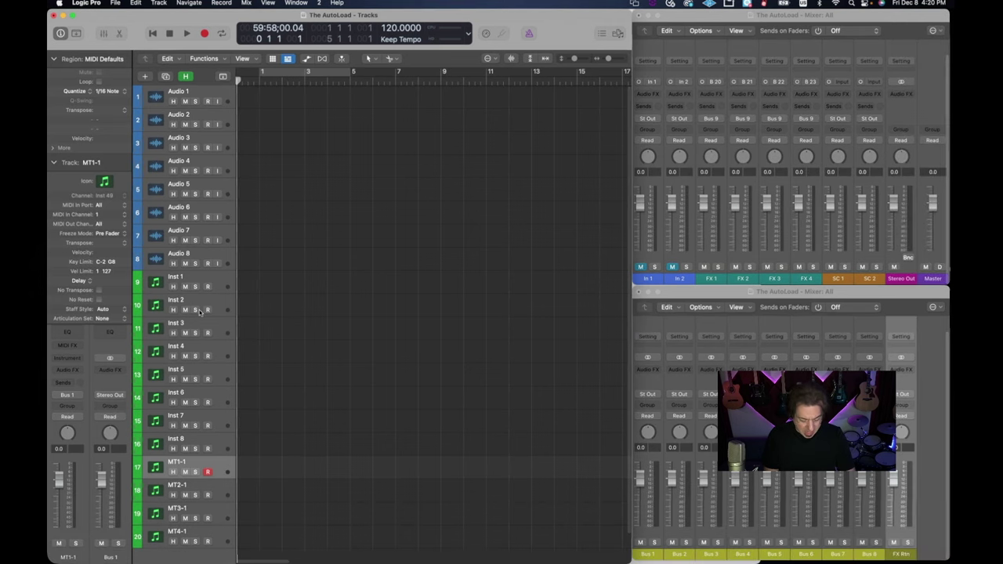
click(215, 278)
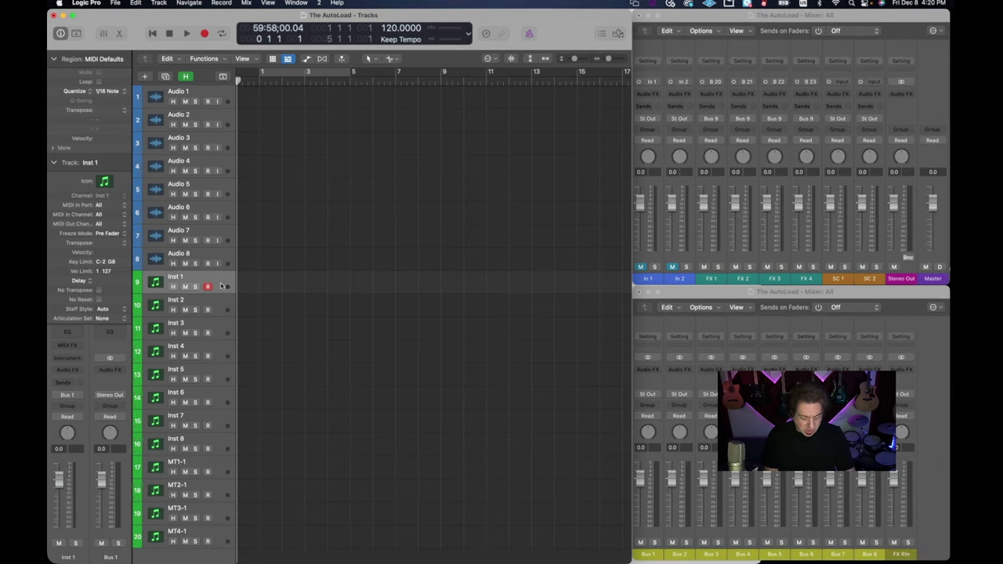
click(217, 466)
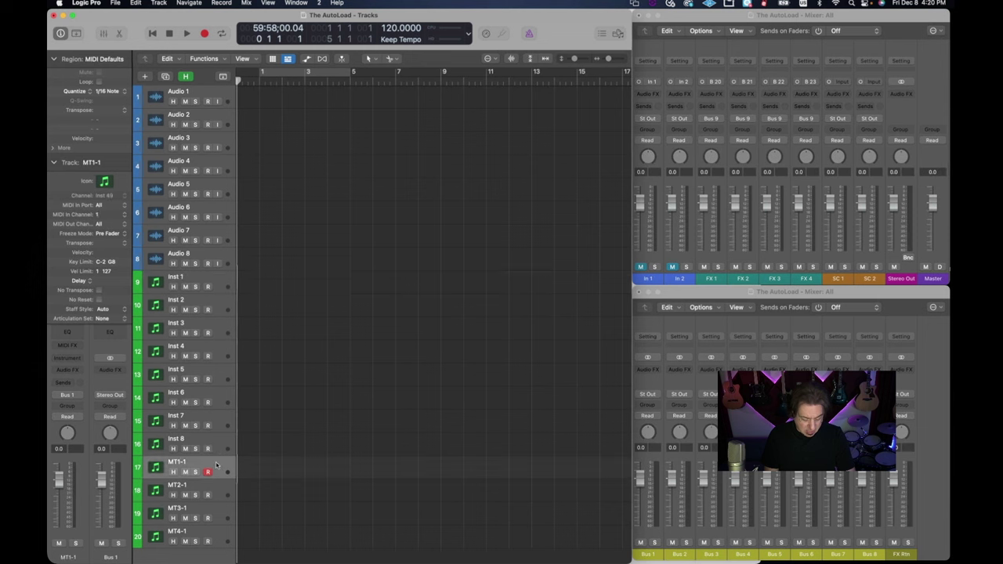
click(106, 183)
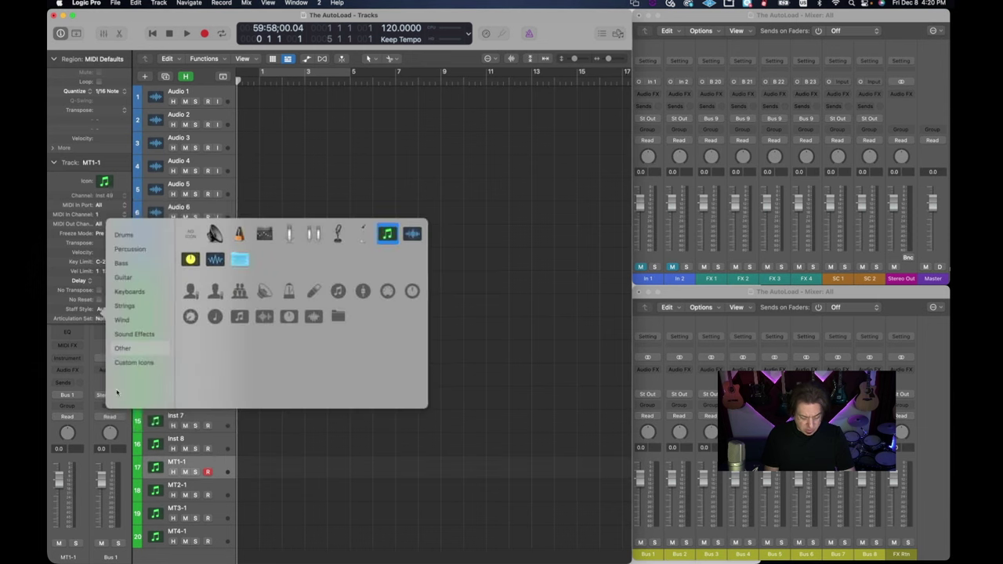
click(139, 365)
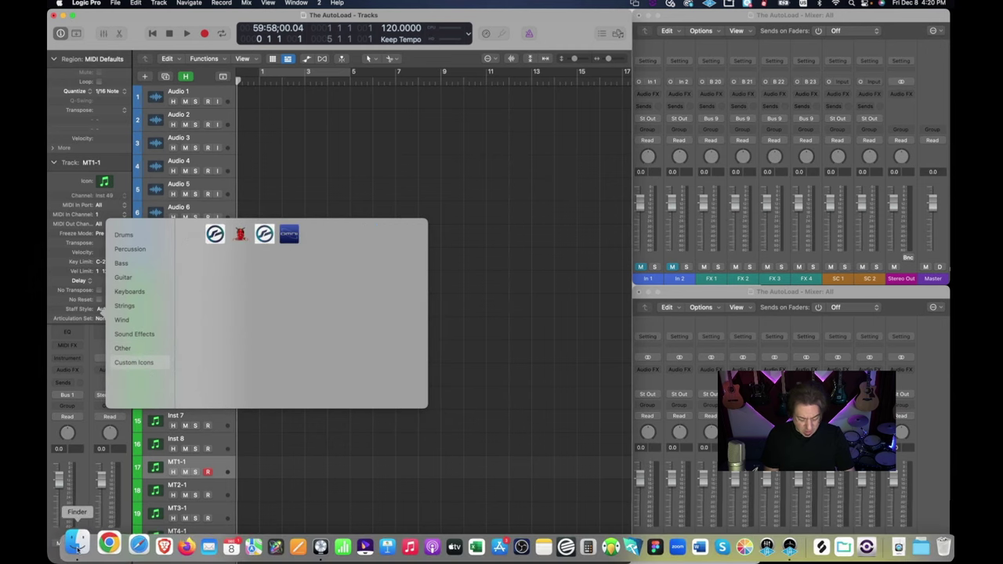
Step: Drag the Kontakt icon screenshot from the Desktop into the Custom Icons panel
click(58, 546)
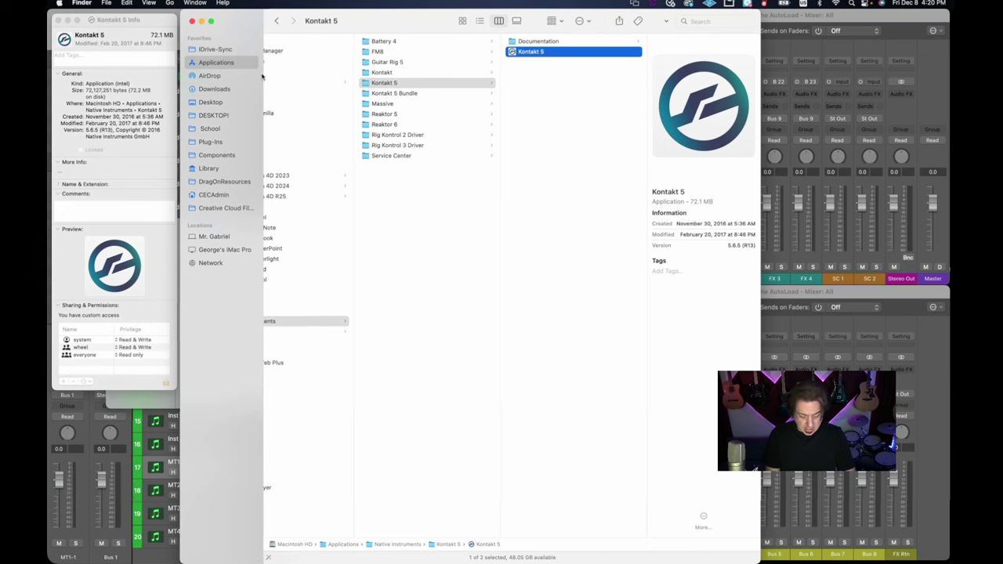
key(super+shift+d)
drag(359, 29, 663, 28)
drag(610, 53, 299, 279)
Step: Give tracks MT1-1 and MT2-1 the Kontakt custom icon
click(334, 244)
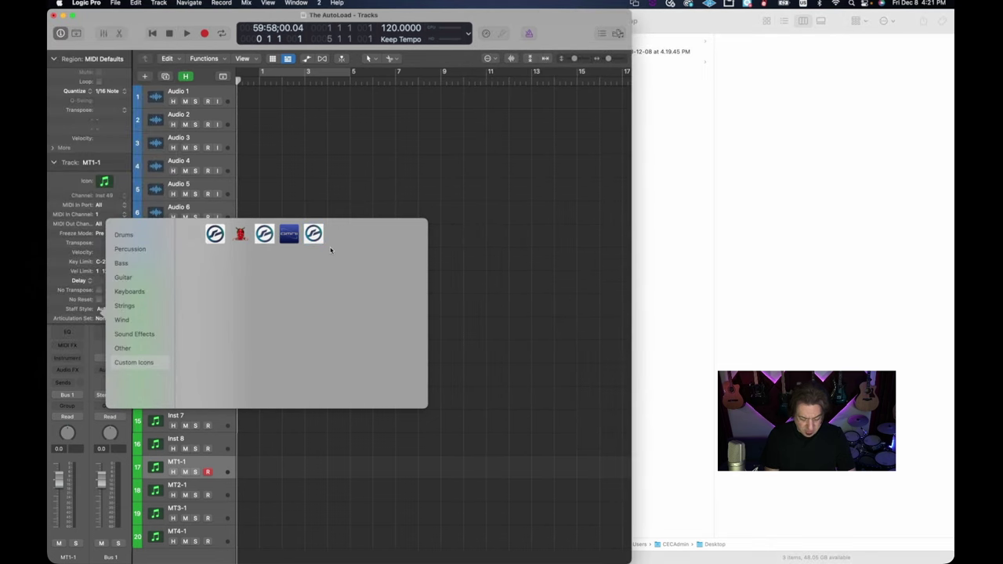
click(314, 237)
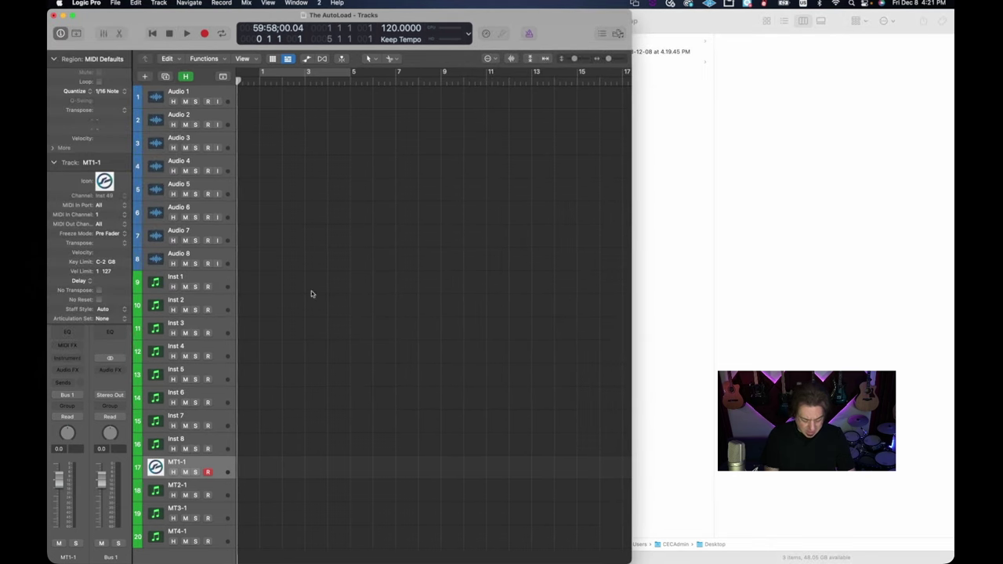
click(220, 493)
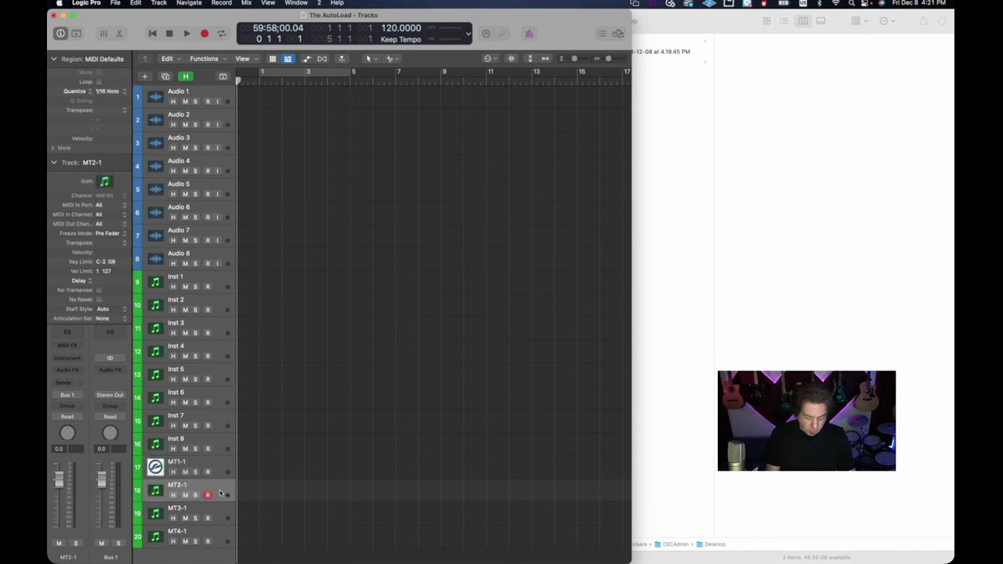
click(104, 183)
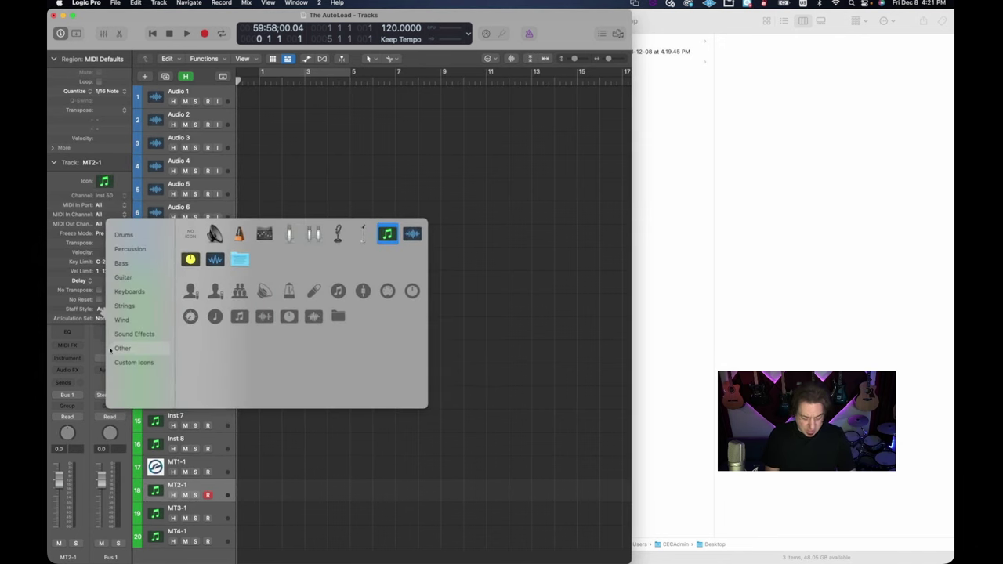
click(134, 362)
click(288, 234)
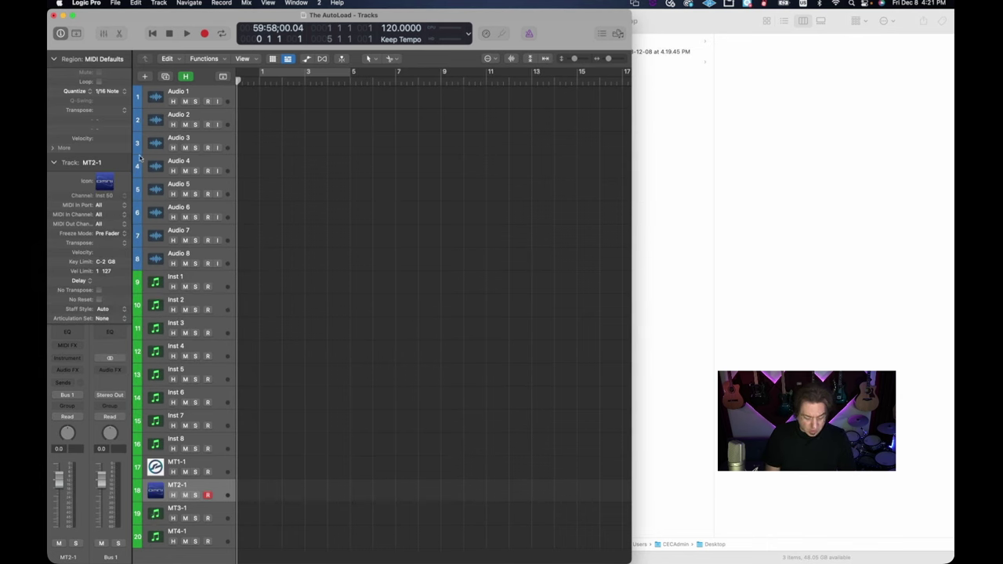
click(111, 182)
click(316, 232)
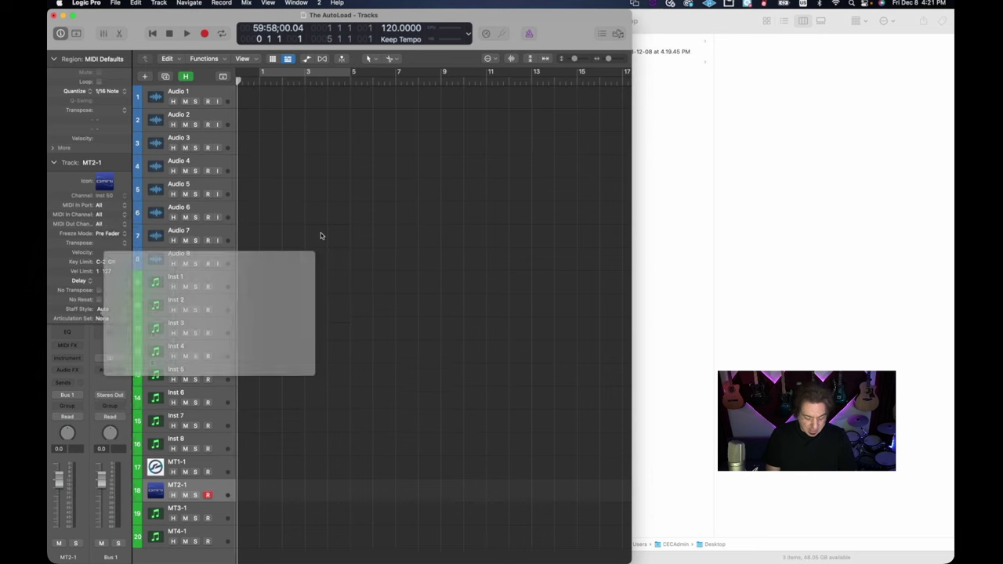
Step: Give track MT3-1 the blue custom icon, then select MT1-1 and MT2-1 together
click(156, 514)
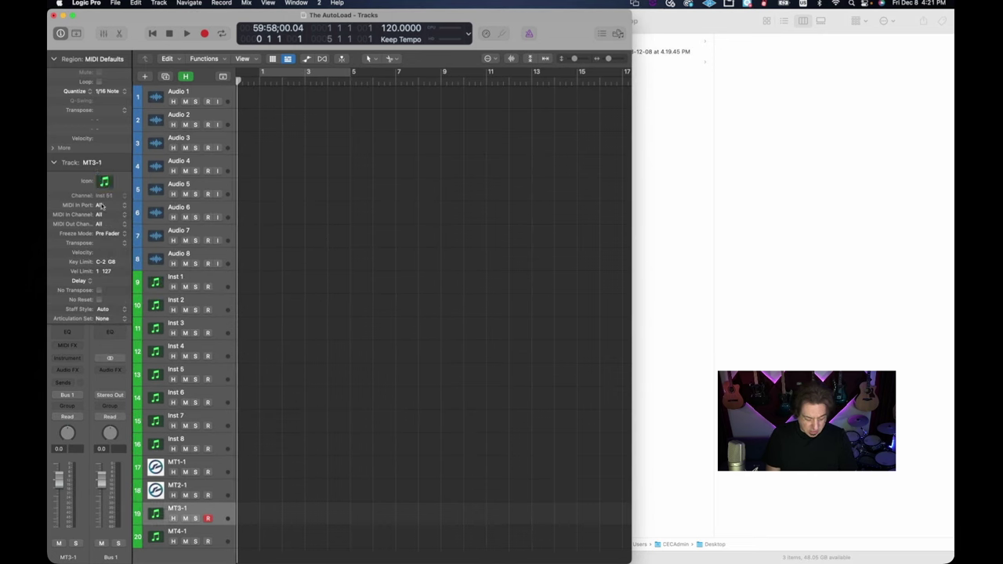
click(104, 182)
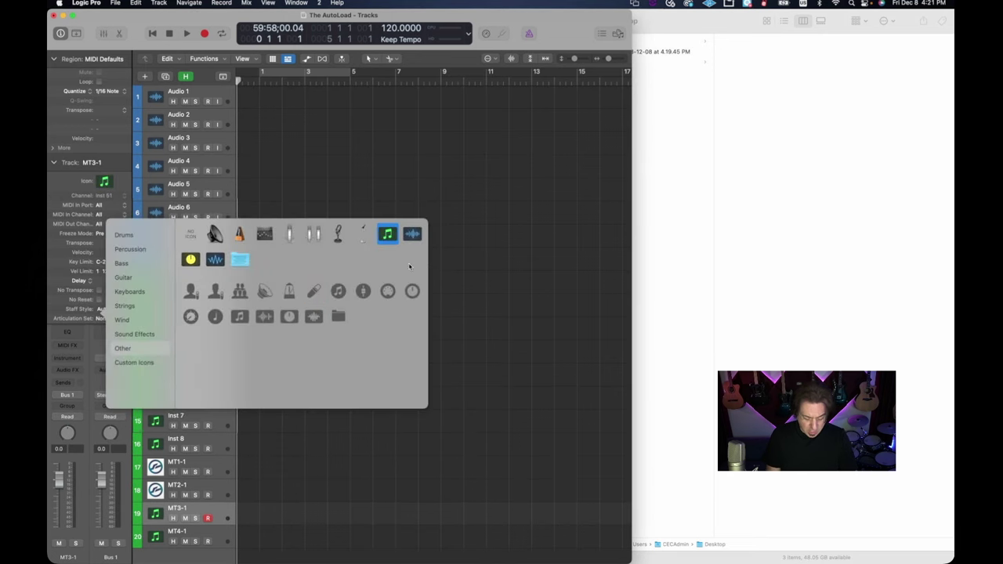
click(138, 363)
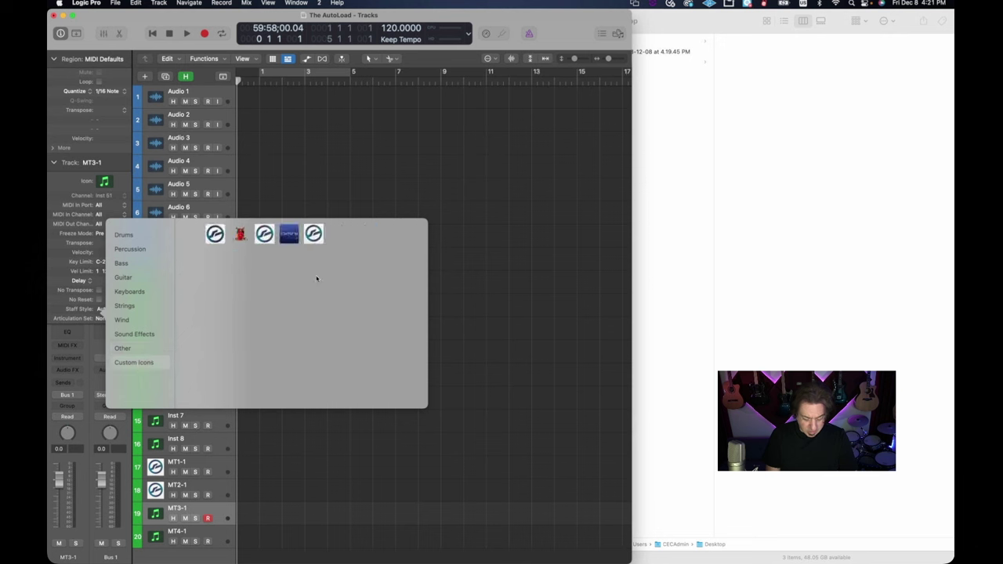
click(292, 239)
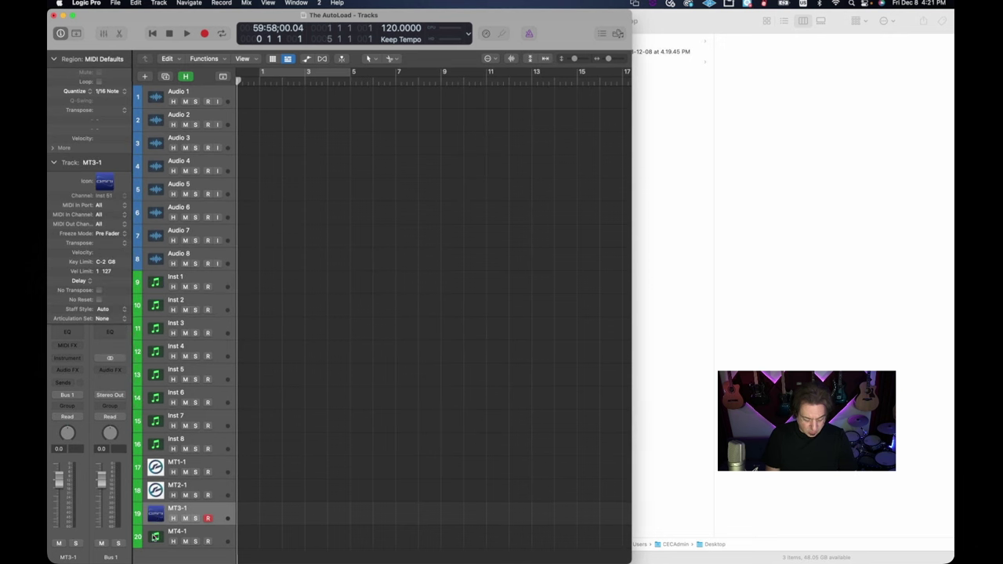
click(259, 472)
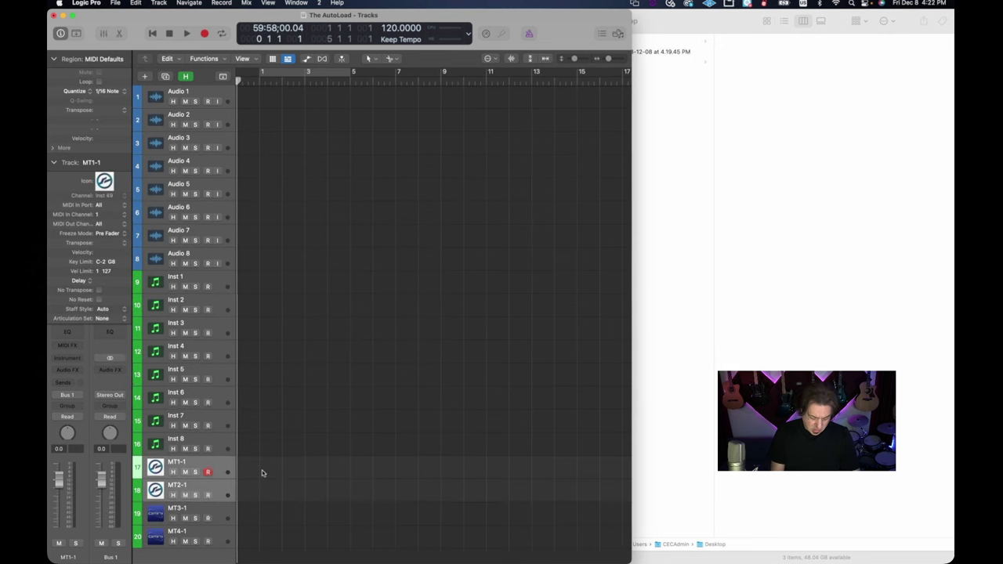
Step: Colour the selected tracks MT1-1 and MT2-1 teal
right_click(222, 470)
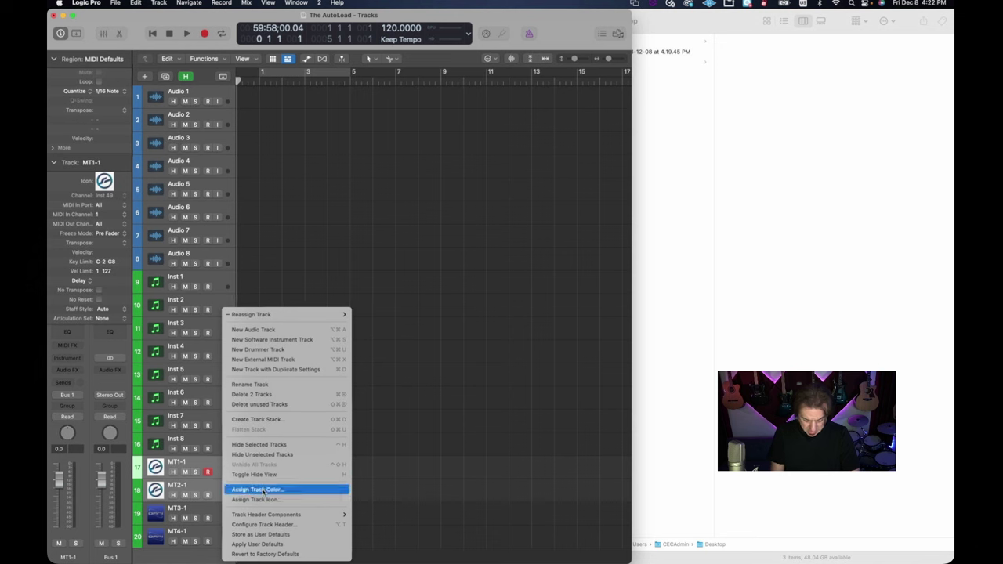
click(262, 491)
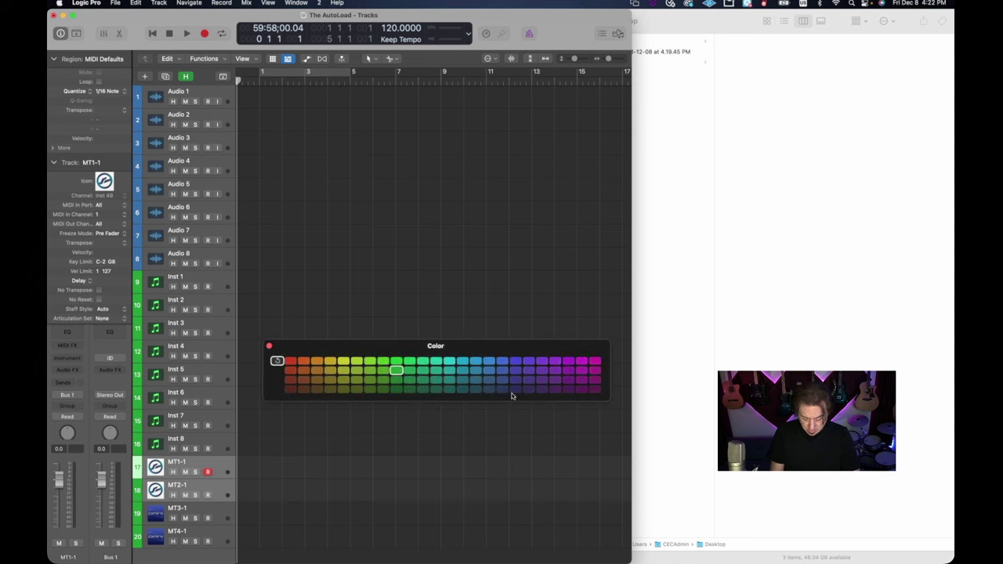
click(436, 362)
click(309, 463)
Step: Select MT3-1 and MT4-1 and colour them dark blue
click(230, 519)
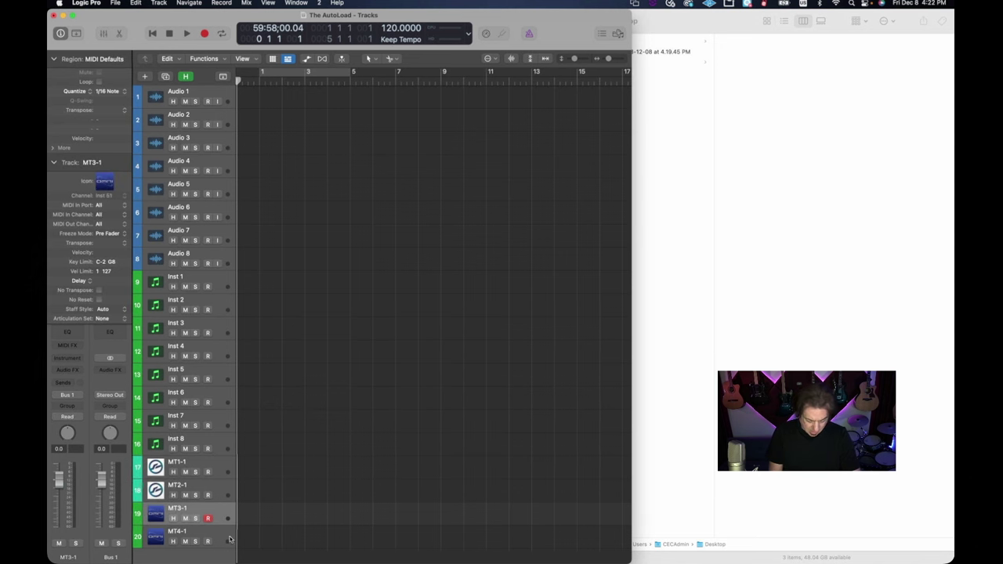
shift+click(233, 537)
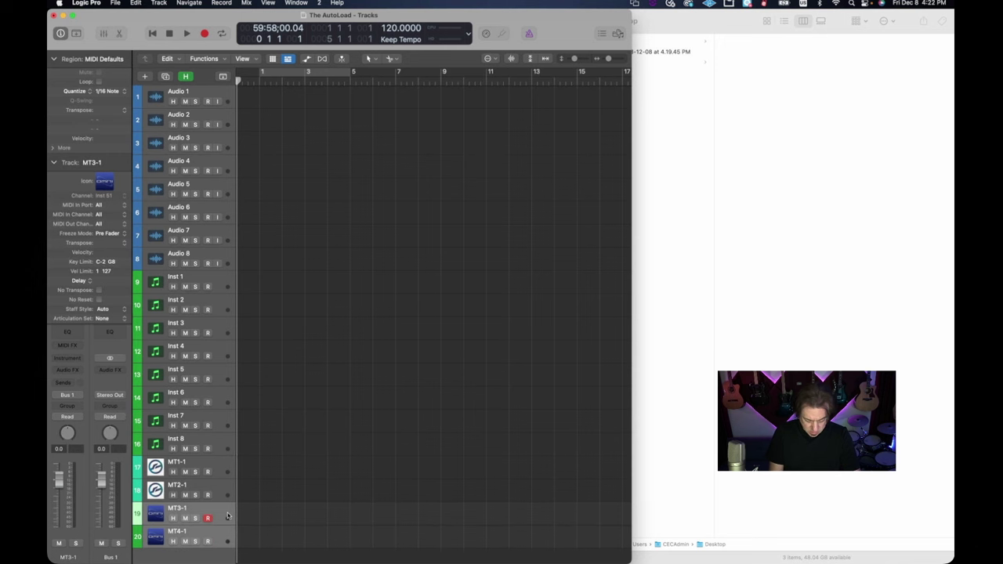
right_click(228, 515)
click(266, 489)
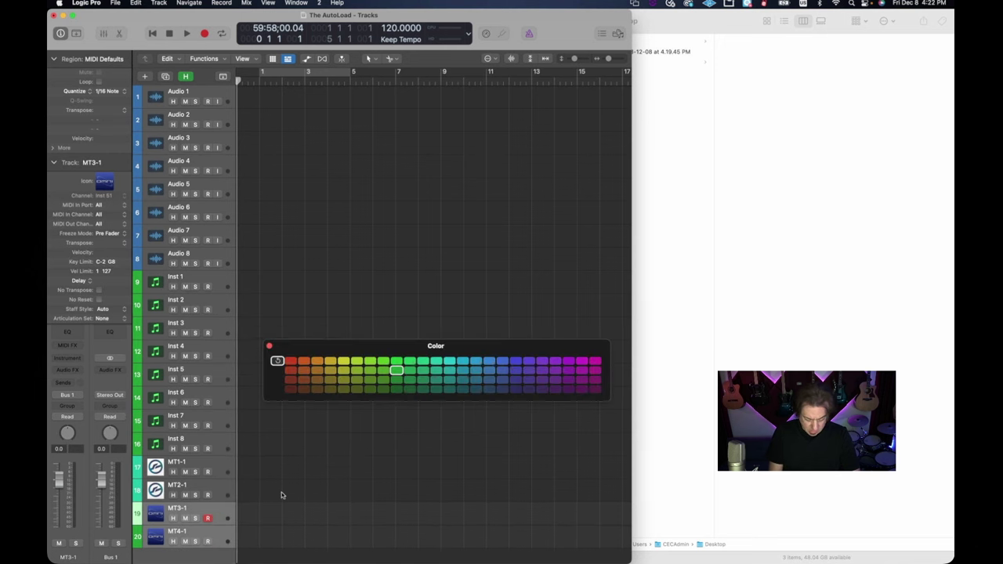
click(516, 362)
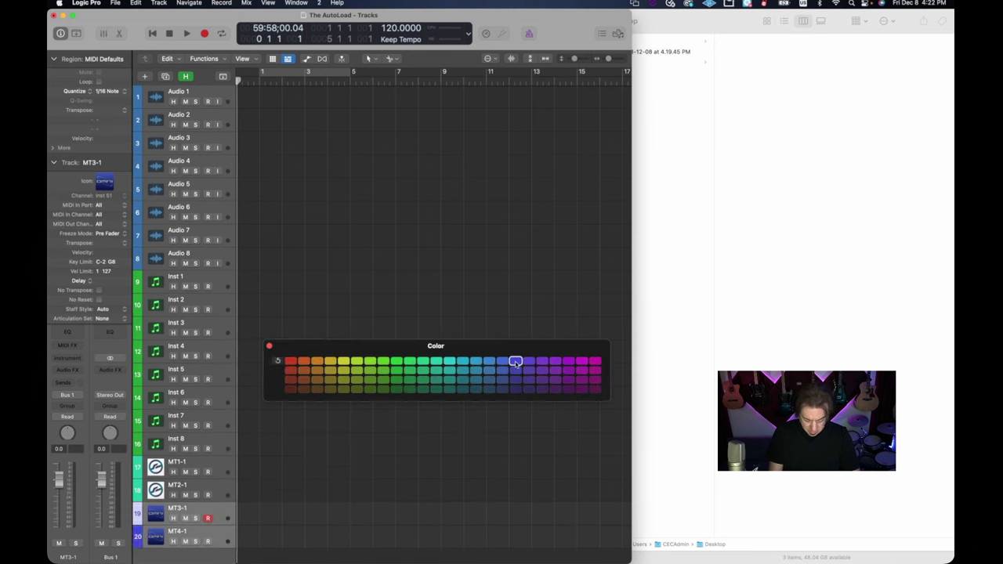
click(516, 371)
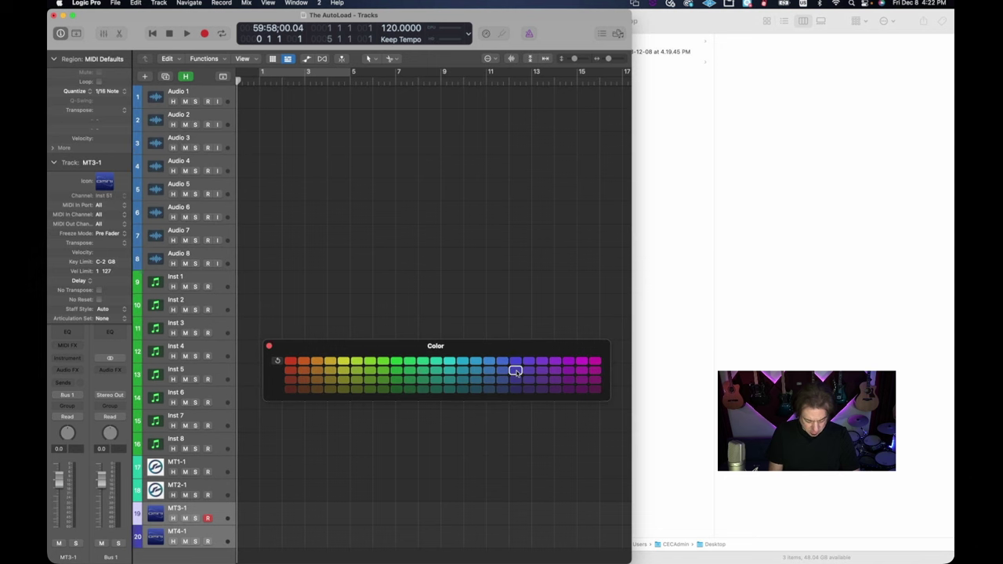
click(381, 264)
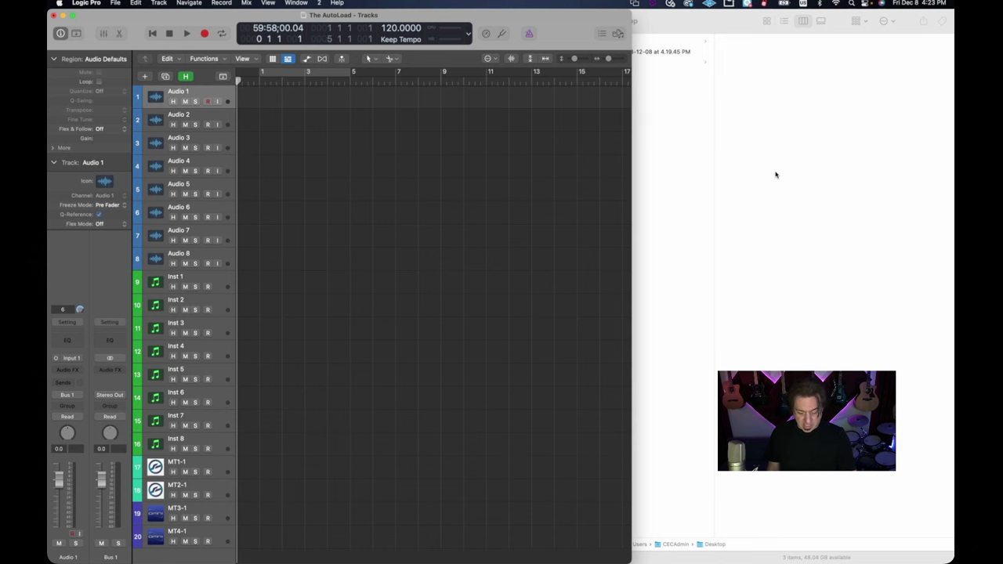
Step: Recall screen set 2 with the two mixers and lock it
key(super+2)
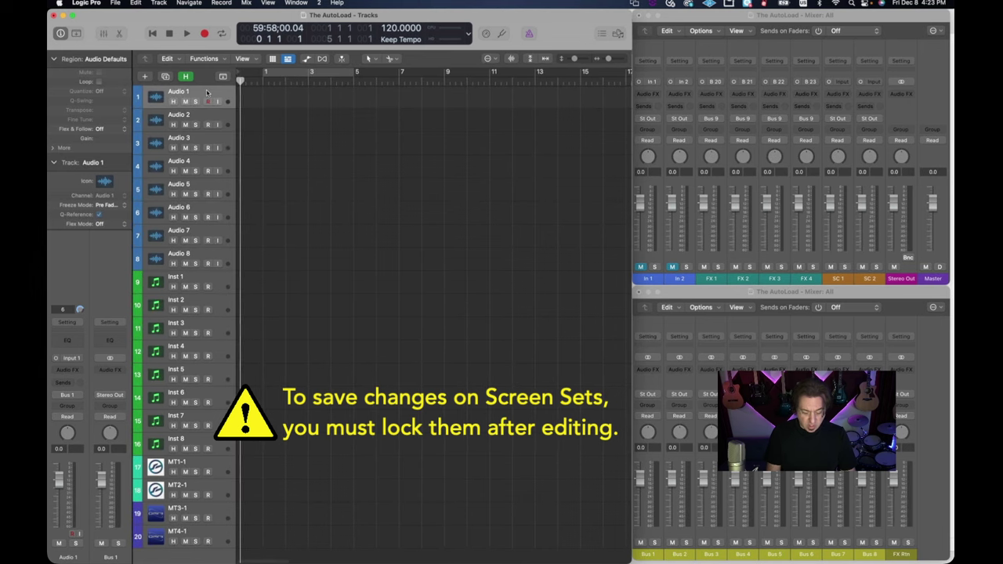
click(208, 280)
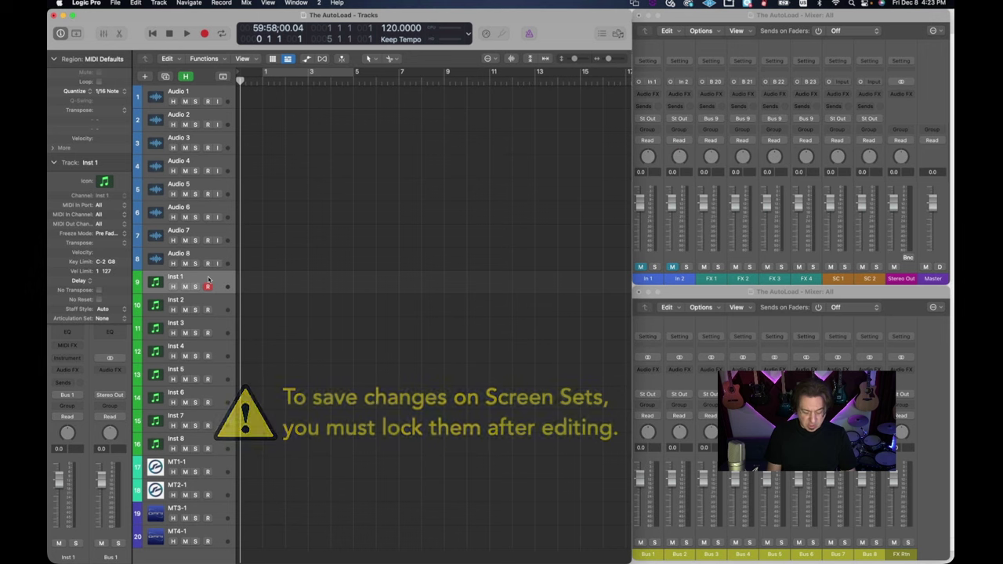
click(319, 2)
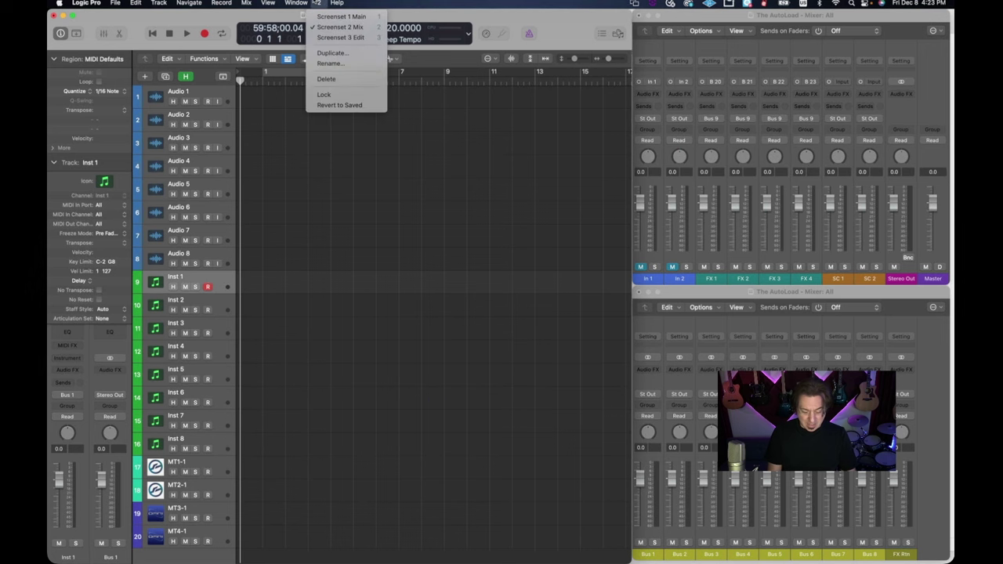
click(338, 93)
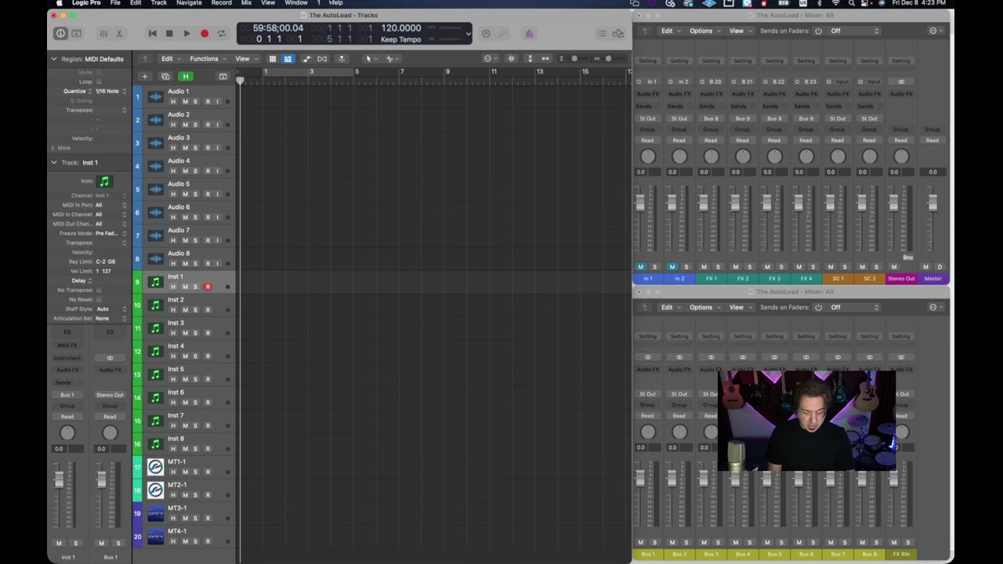
Step: Switch to screen set 1 and lock it
key(1)
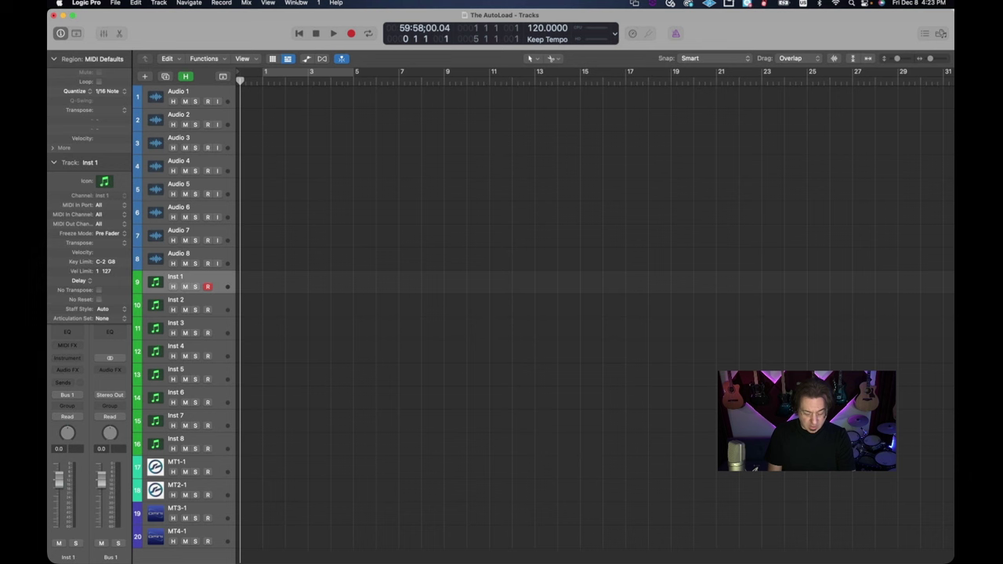
click(320, 3)
click(322, 95)
Step: Check screen sets 3, 1 and 2, then return to the compact all-tracks set 1
key(3)
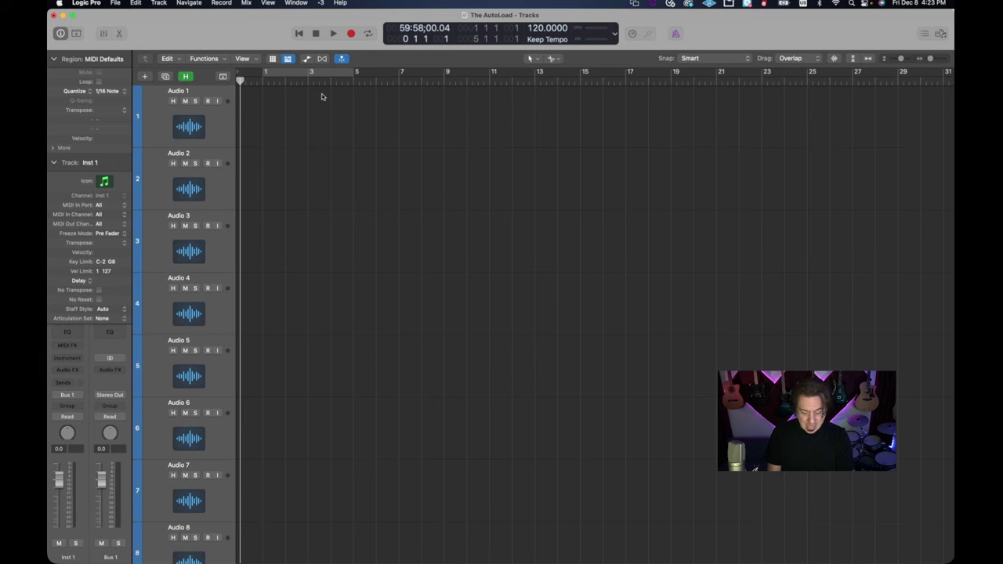
key(1)
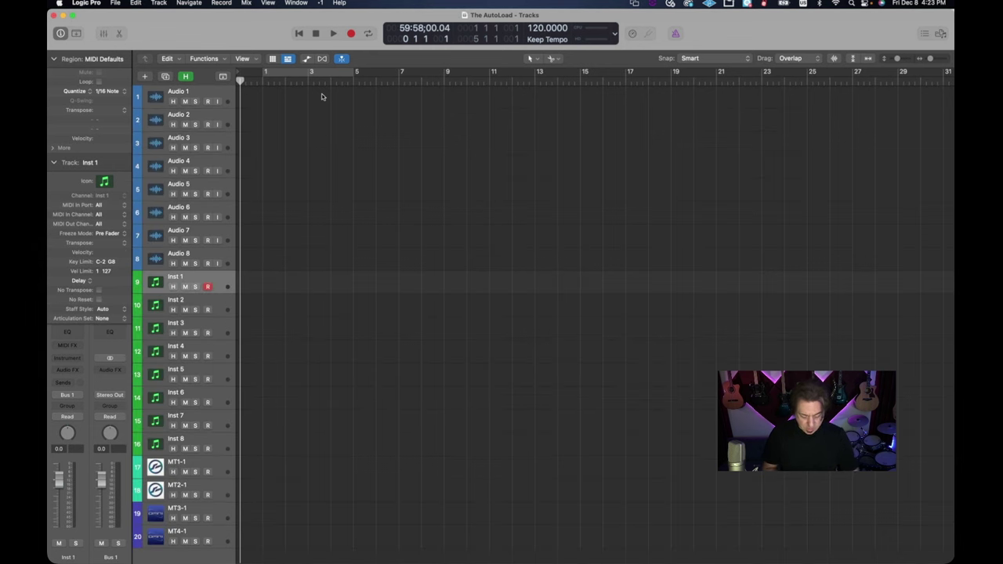
key(2)
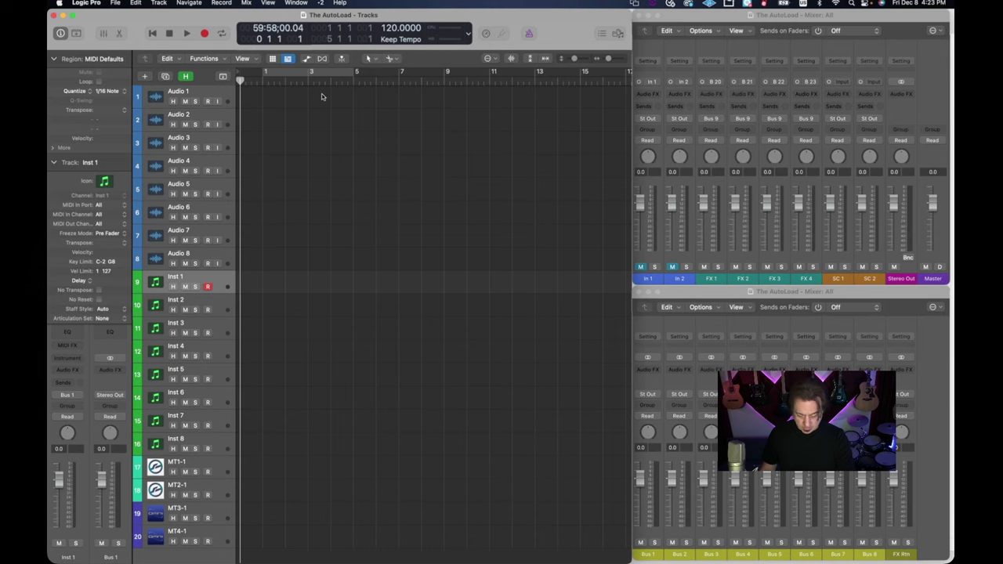
key(3)
key(1)
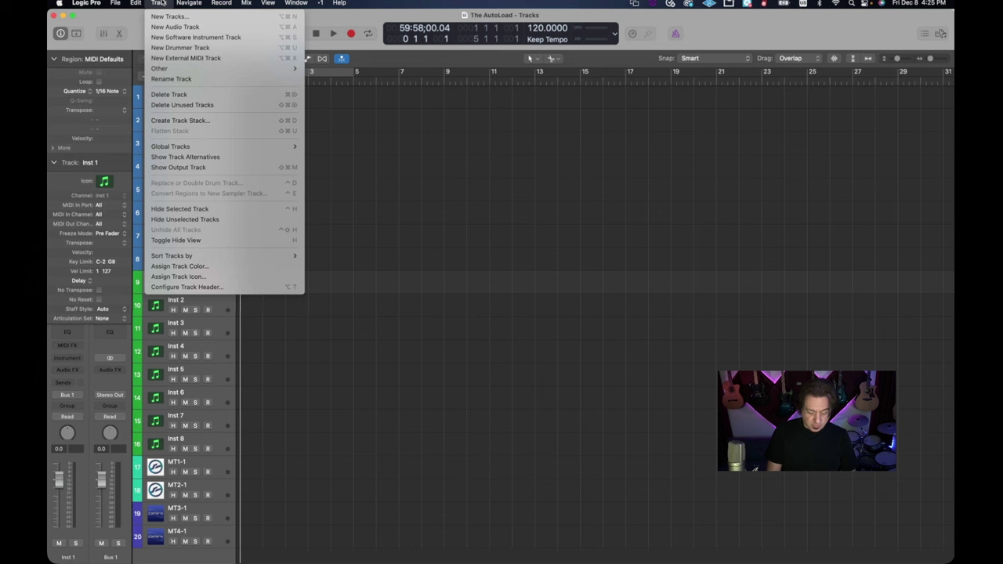
mouse_move(173, 69)
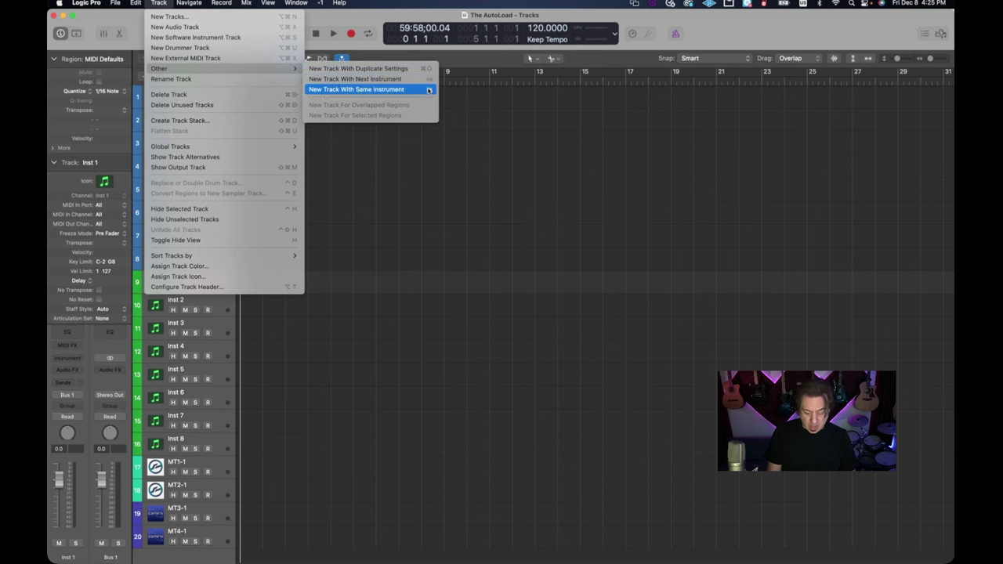
key(Escape)
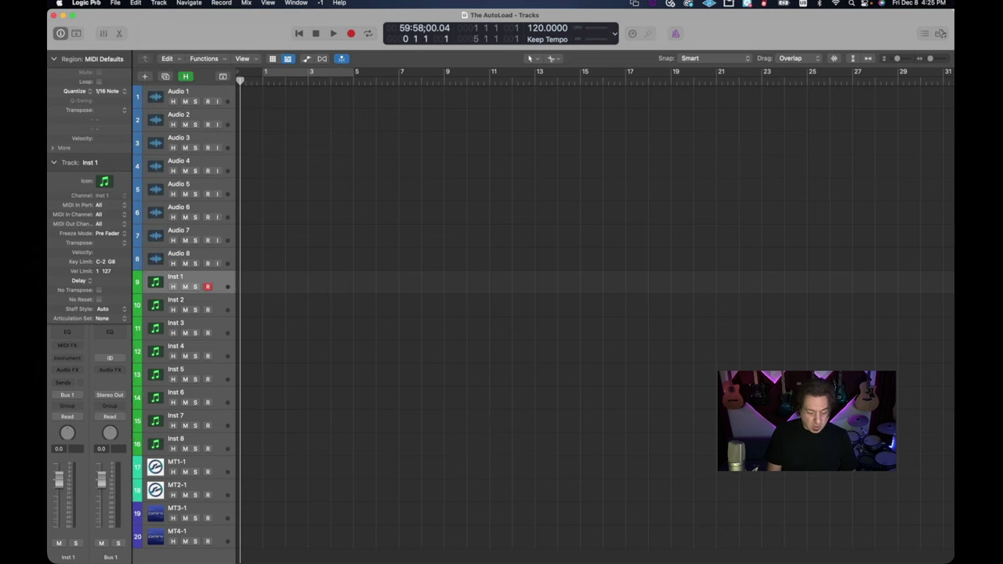
Step: Open Key Command Assignments, filter for 'new trac', and select New Track With Next Channel
click(86, 2)
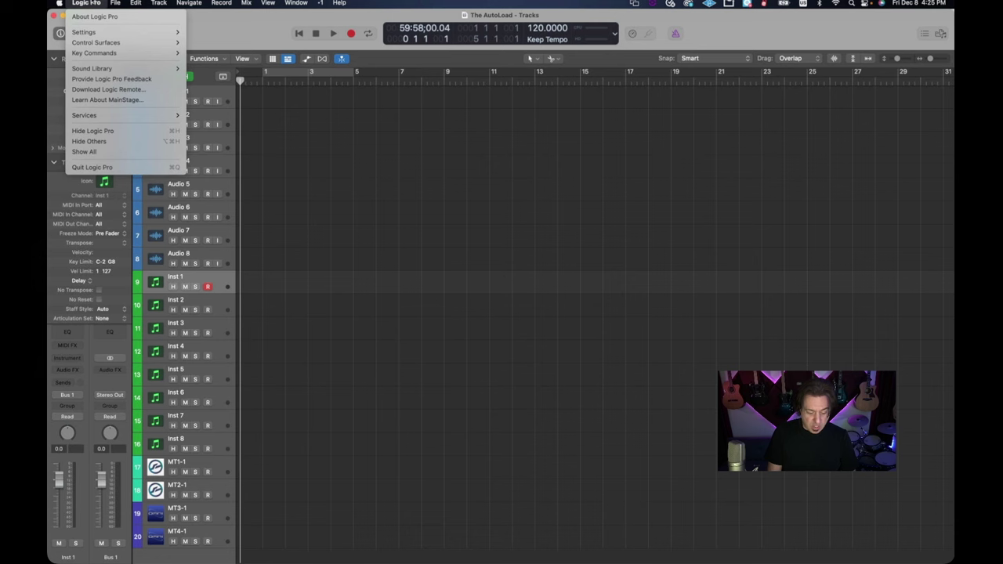
mouse_move(126, 52)
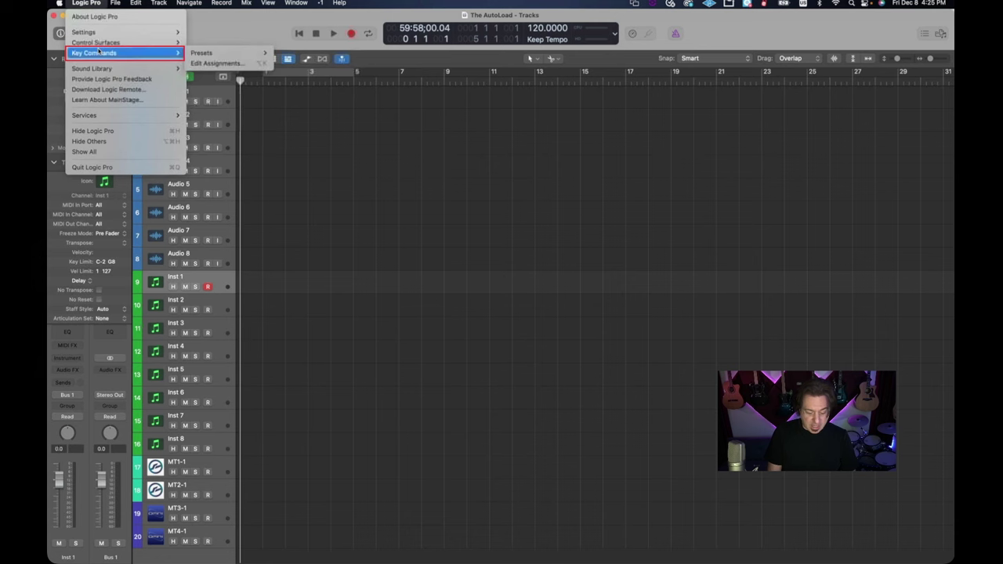
click(203, 66)
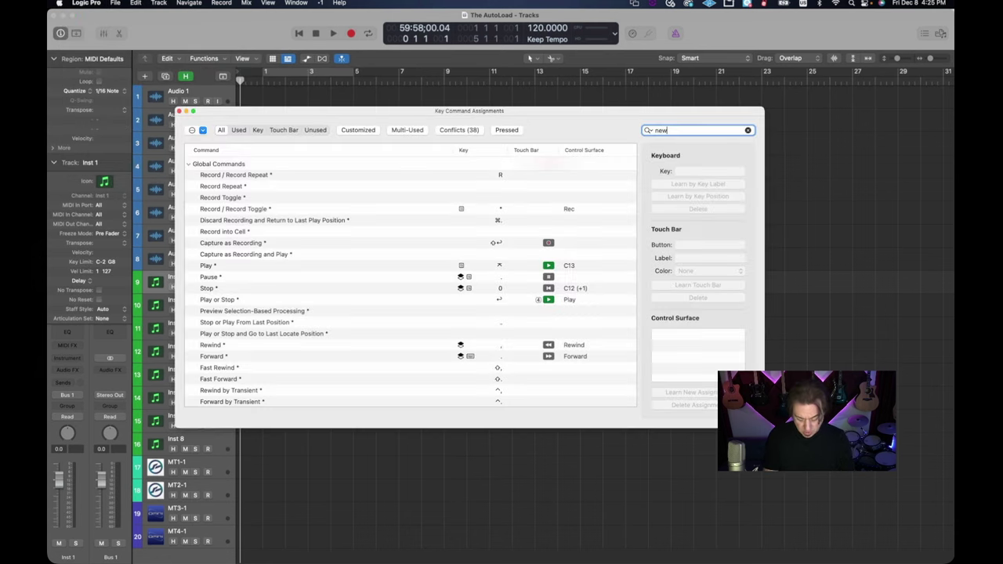
text(rac)
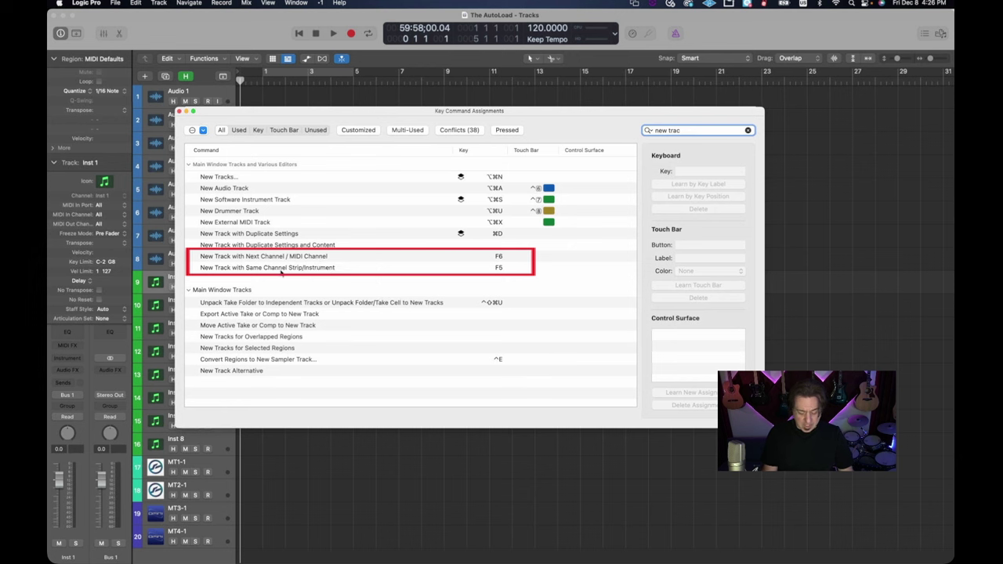
click(519, 258)
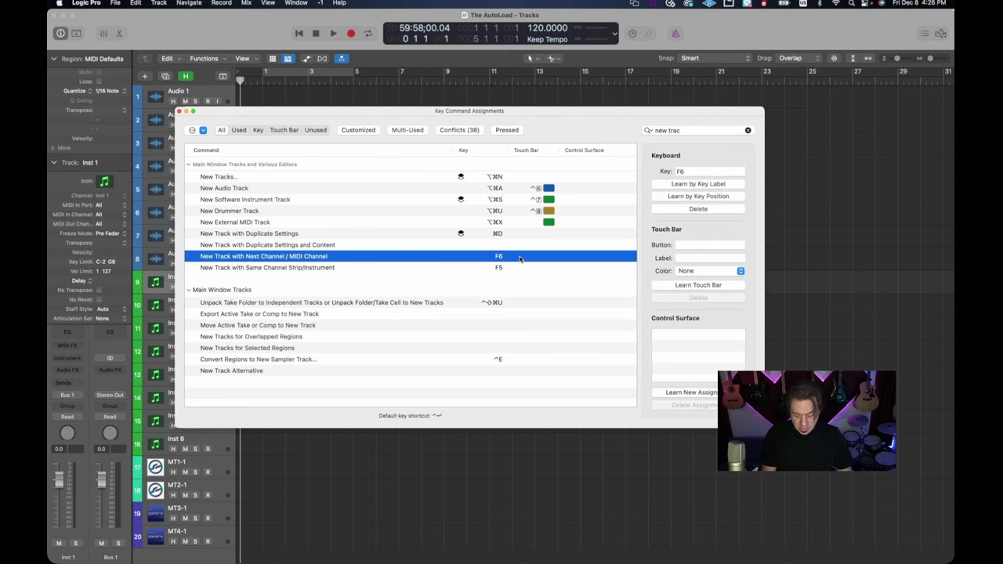
Step: Assign F6 to the next-channel new track command via Learn by Key Label, then check F5's same-instrument command
click(702, 185)
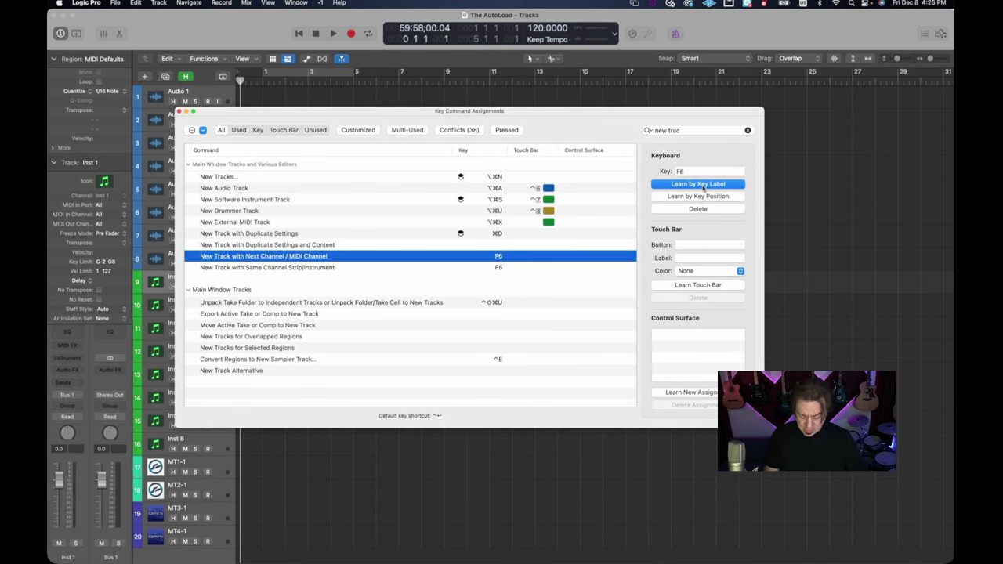
click(714, 176)
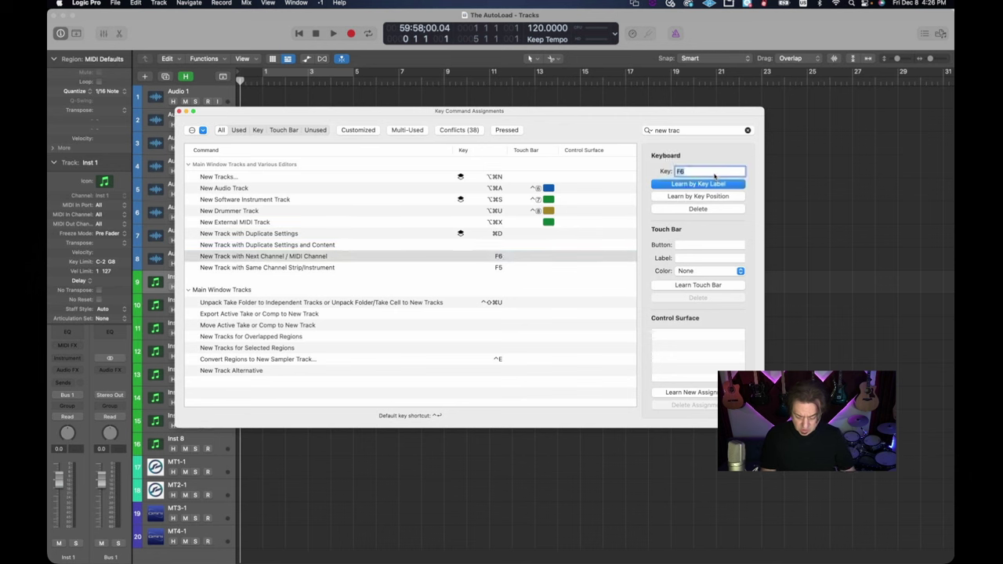
key(BackSpace)
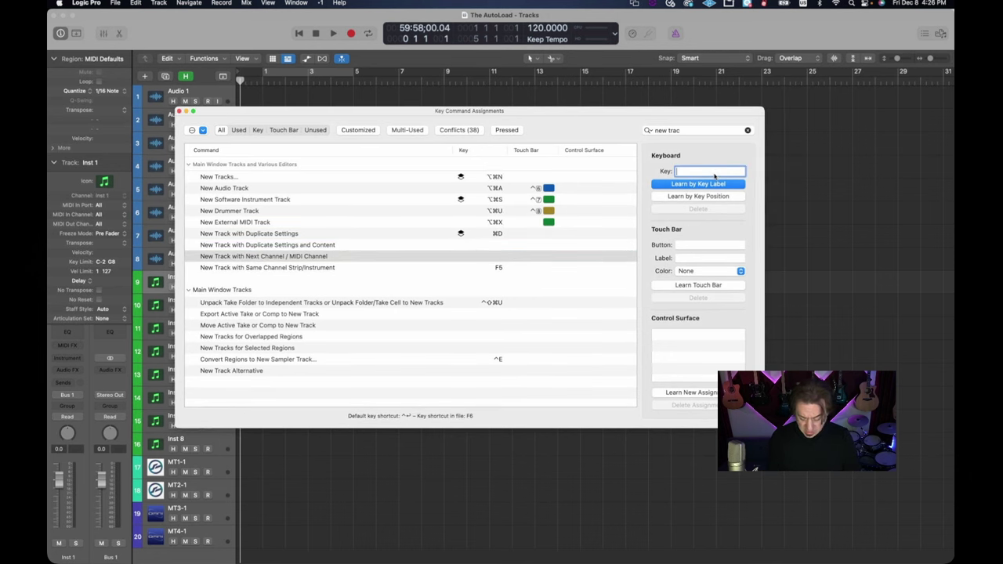
key(F6)
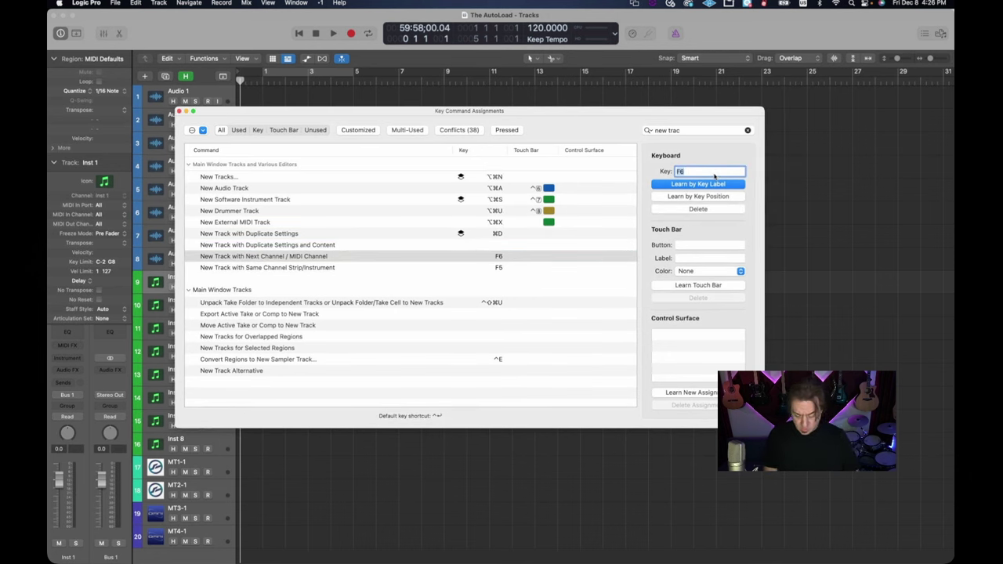
click(475, 267)
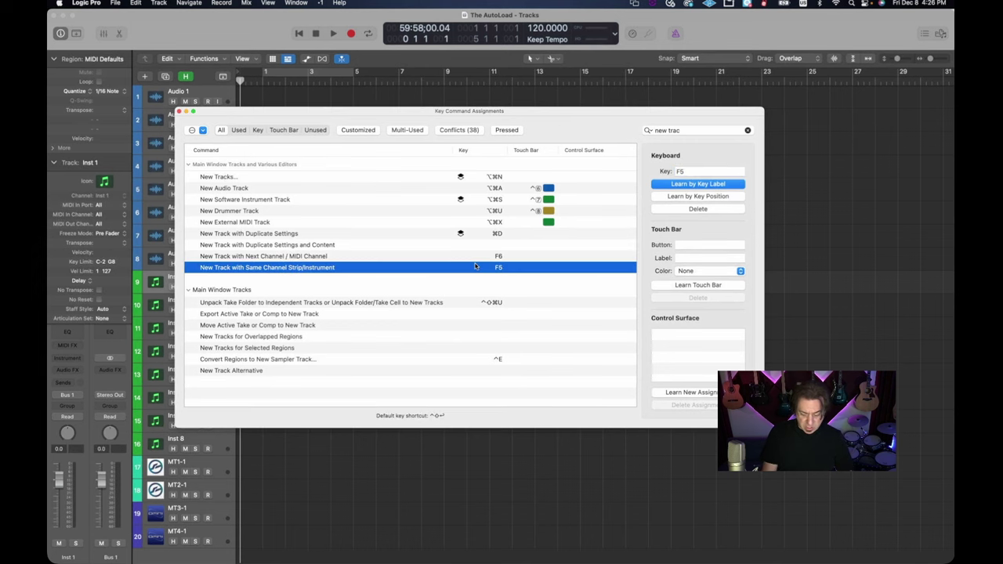
Step: Close the key command editor and add a test audio track below Audio 8
key(super+w)
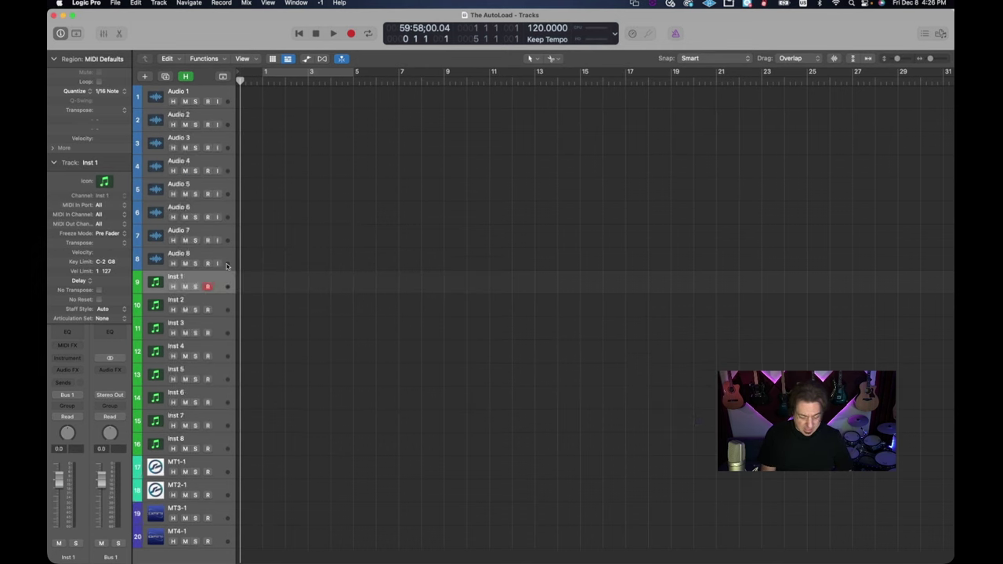
click(227, 258)
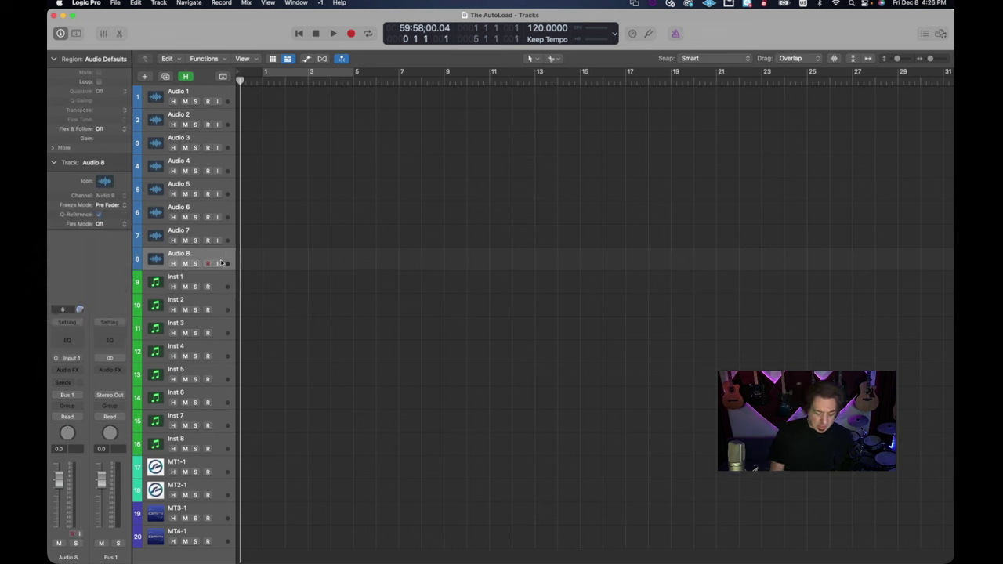
click(159, 3)
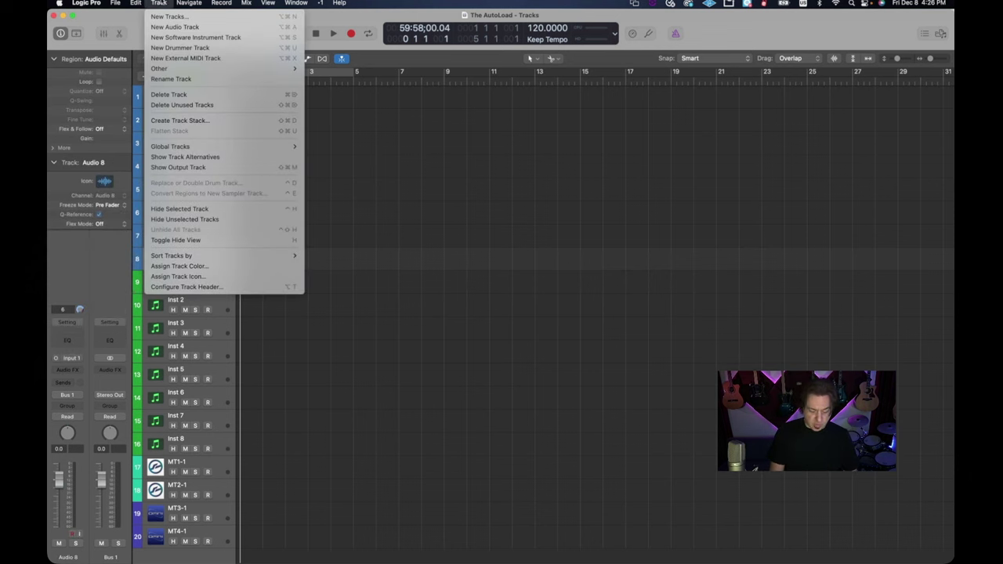
click(163, 26)
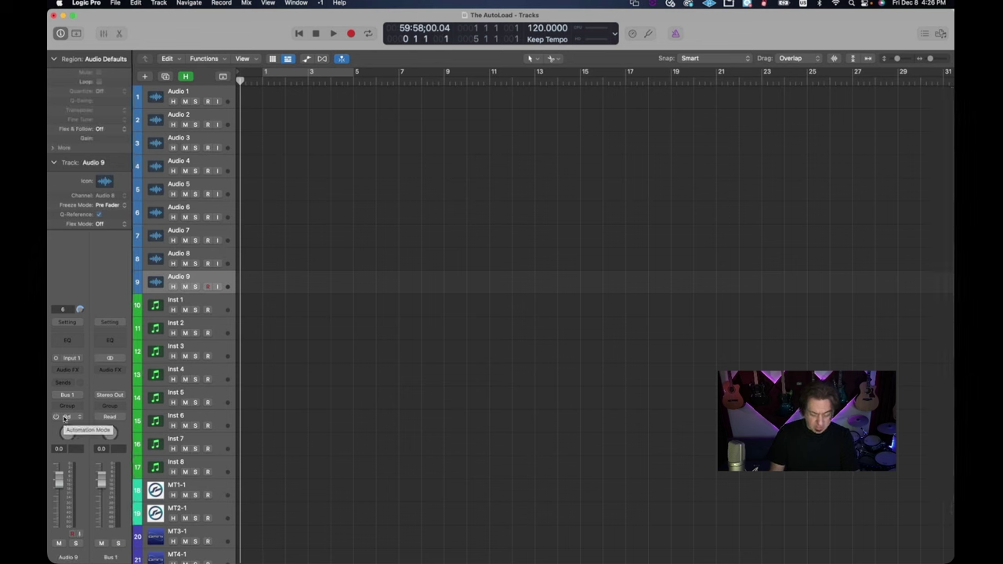
Step: Delete the test Audio 9 track and reselect Audio 8
key(super+BackSpace)
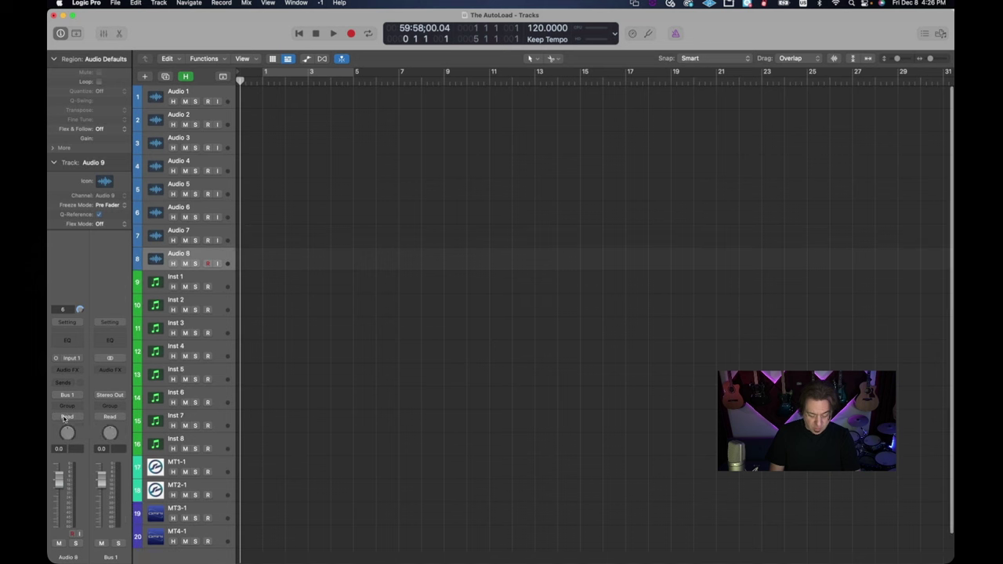
click(225, 445)
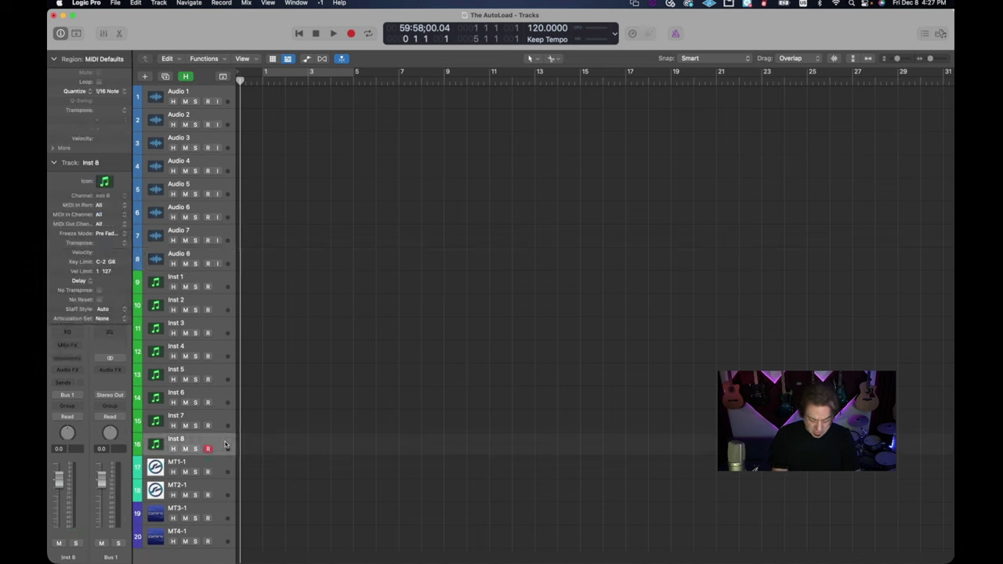
click(225, 468)
click(206, 256)
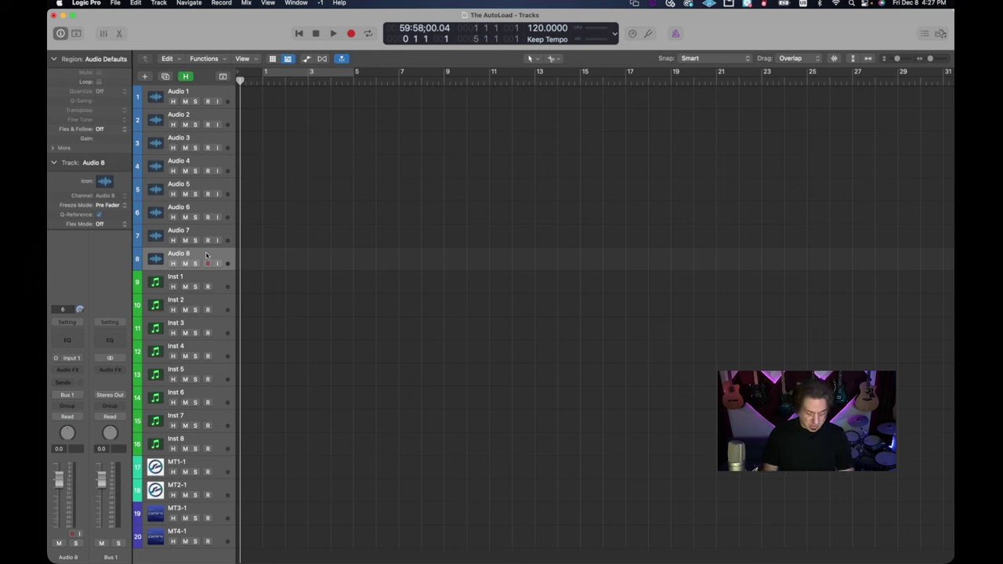
click(224, 284)
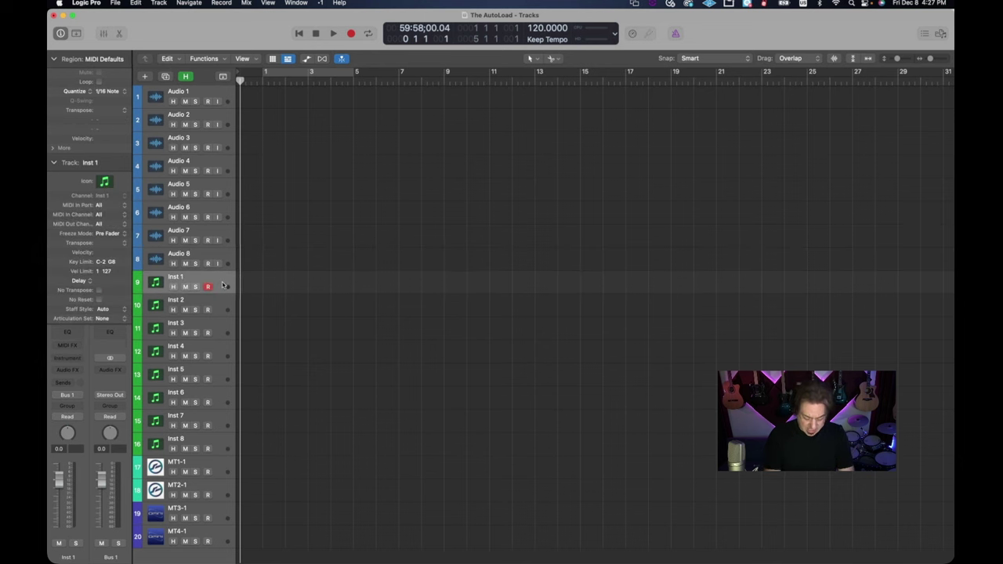
key(super+d)
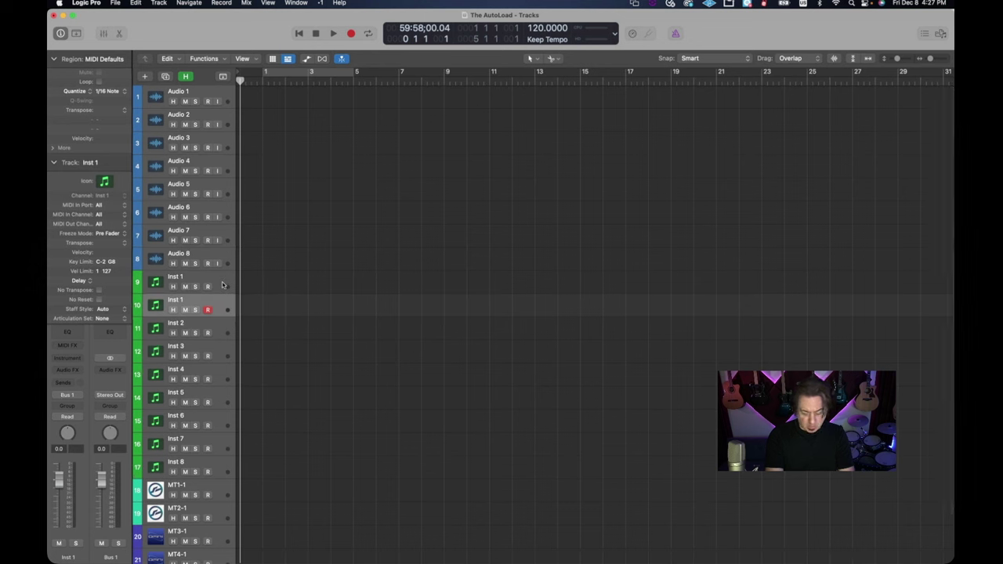
key(super+d)
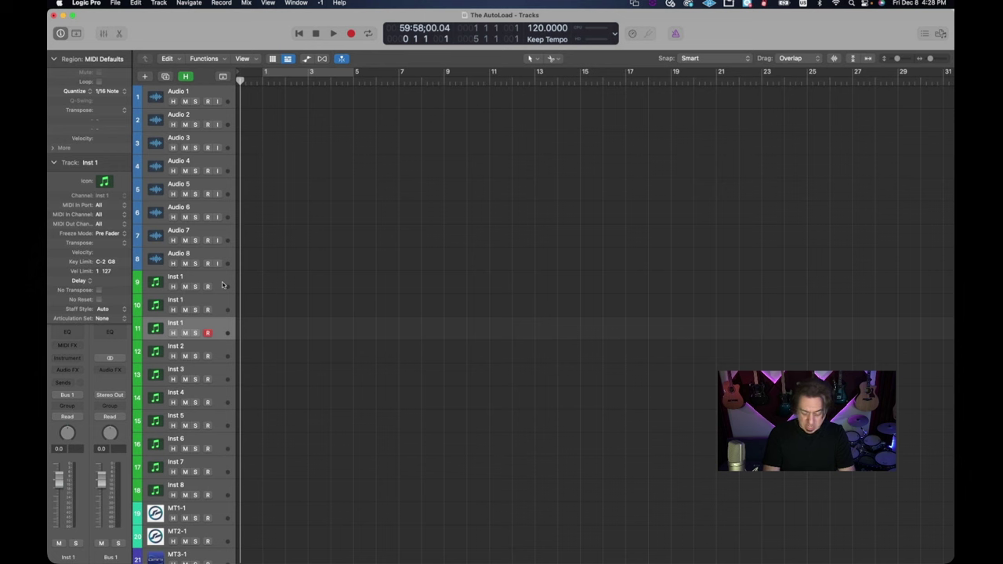
key(super+BackSpace)
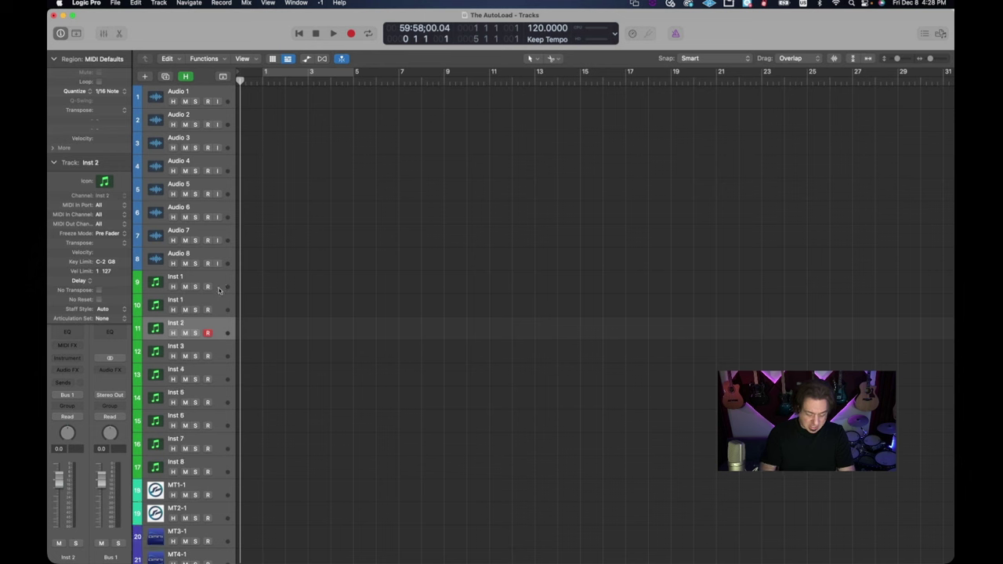
click(206, 306)
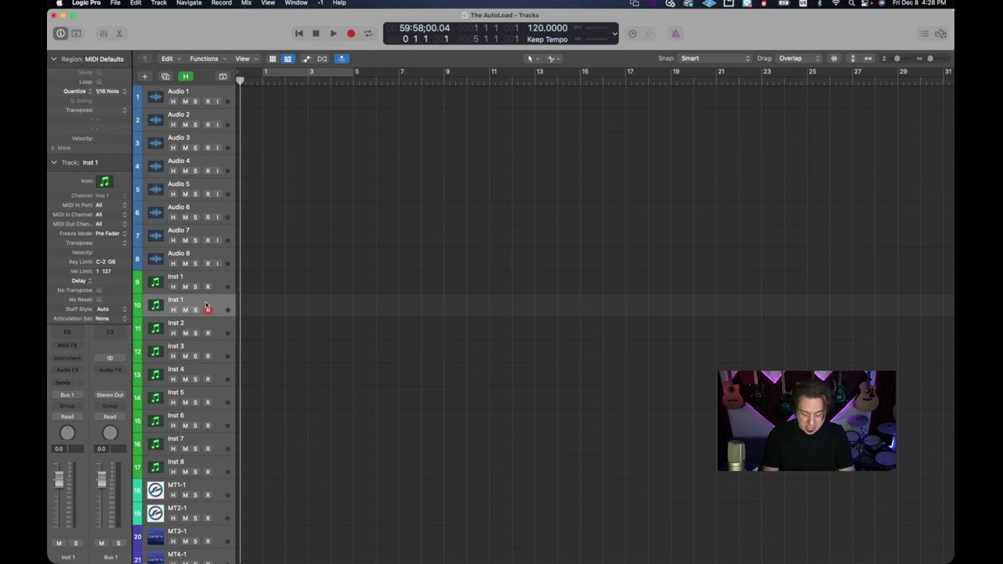
key(super+BackSpace)
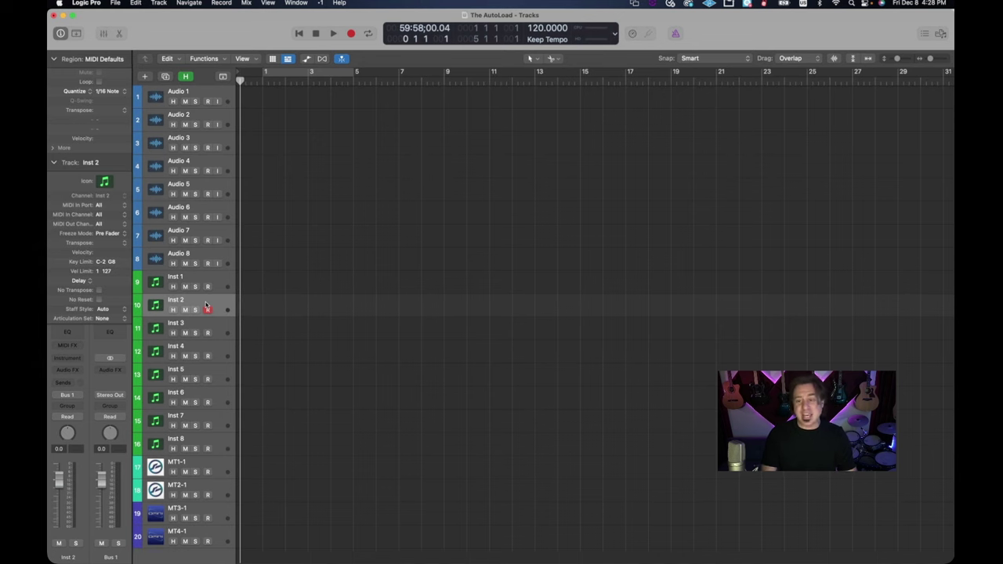